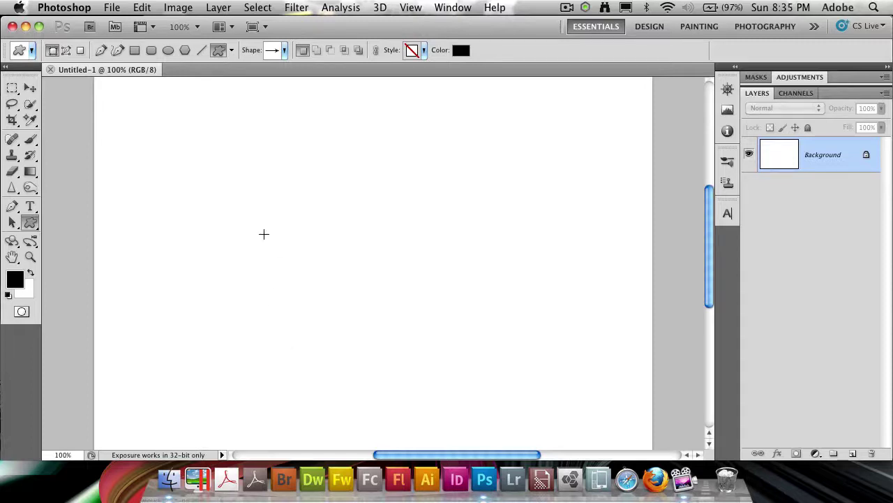
Append the Banners and Awards set to the Custom Shape picker and choose the cushion-like Banner 3 shape.
left_click(30, 223)
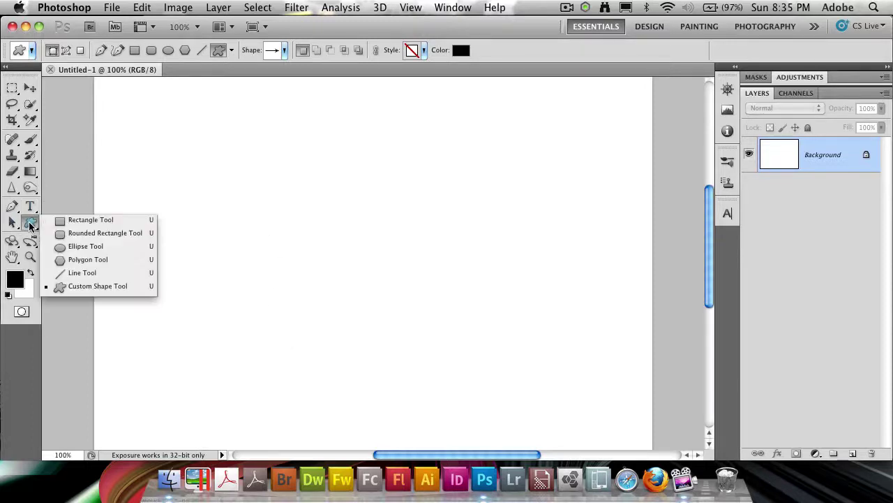
left_click(77, 285)
left_click(285, 51)
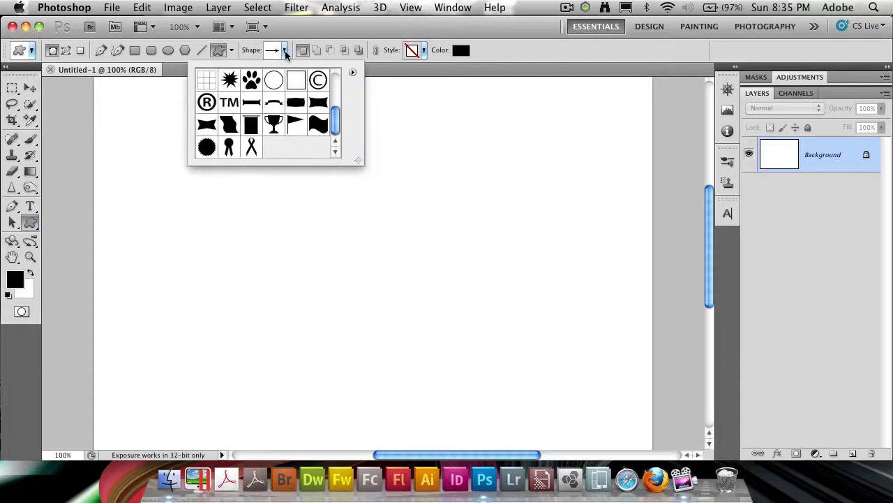
mouse_move(334, 134)
left_mouse_down()
mouse_move(334, 87)
mouse_move(334, 134)
left_mouse_up()
left_click(353, 74)
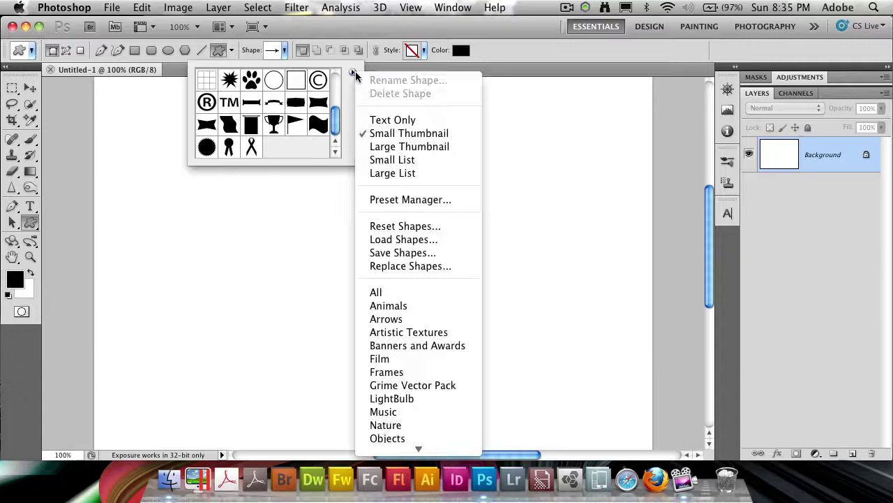
left_click(424, 346)
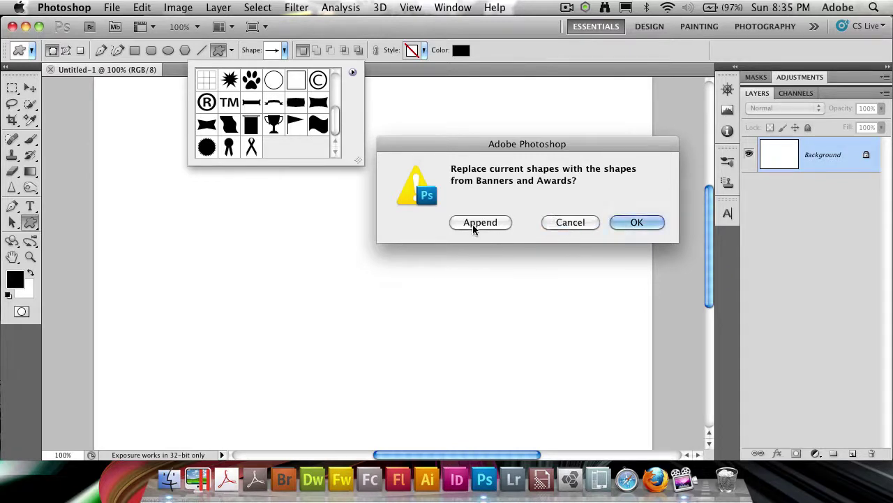
left_click(565, 223)
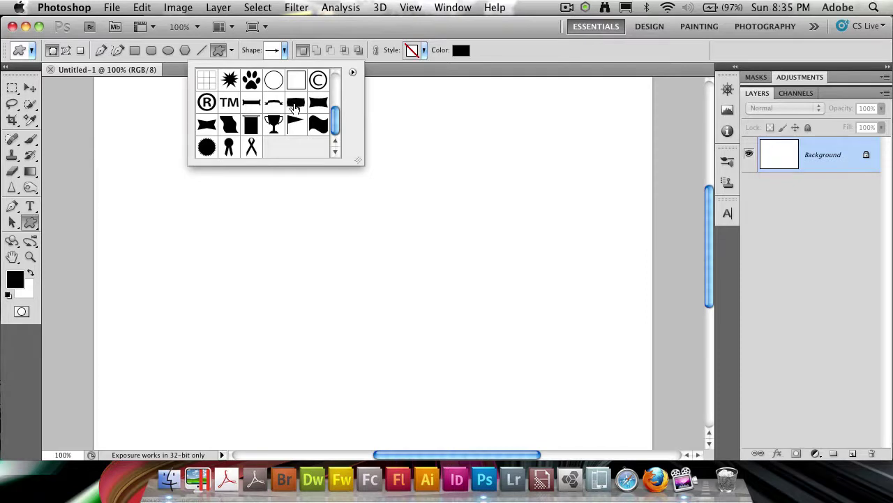
left_click(297, 104)
Draw a large cushion banner shape across the canvas and nudge it up and right.
left_click(477, 42)
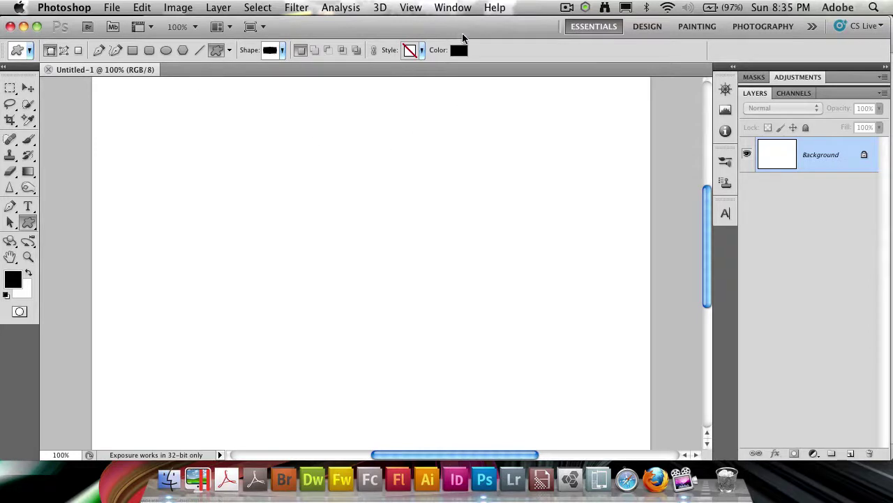
left_click_drag(143, 151, 577, 357)
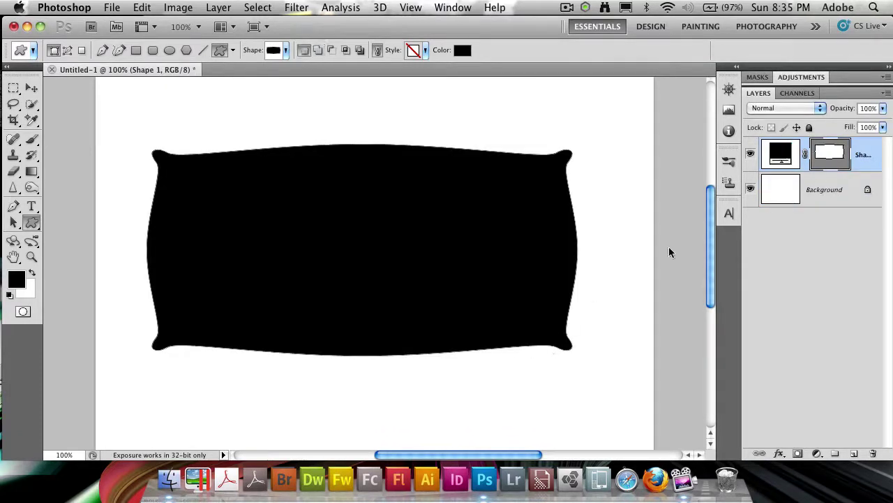
key("v")
left_click_drag(359, 273, 372, 263)
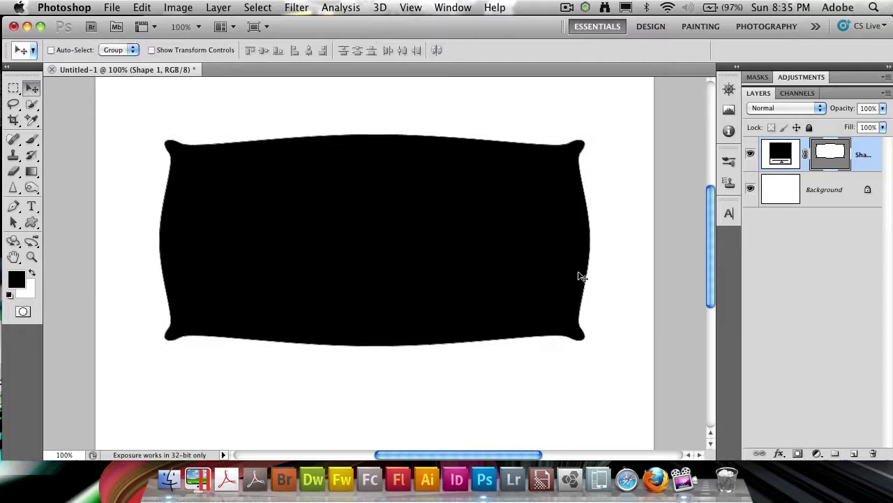
left_click(795, 280)
Change the Shape 1 banner's fill colour to golden yellow #dabb00.
double_click(781, 152)
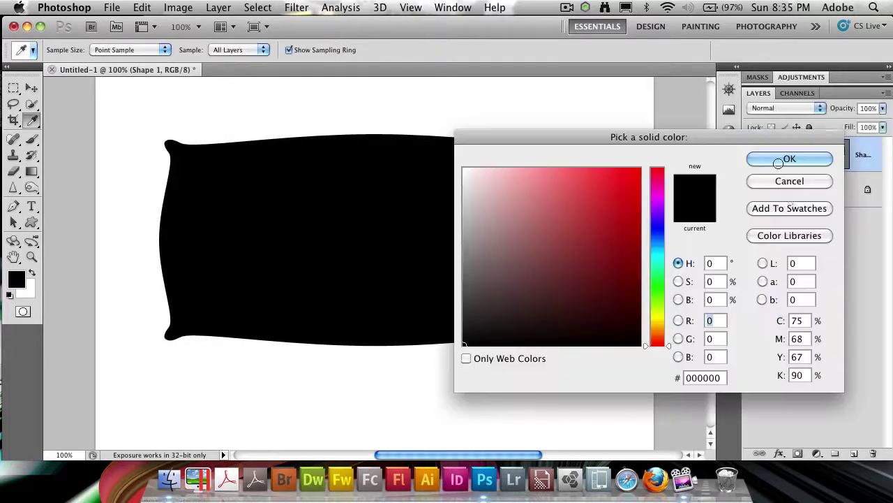
left_click_drag(665, 137, 664, 80)
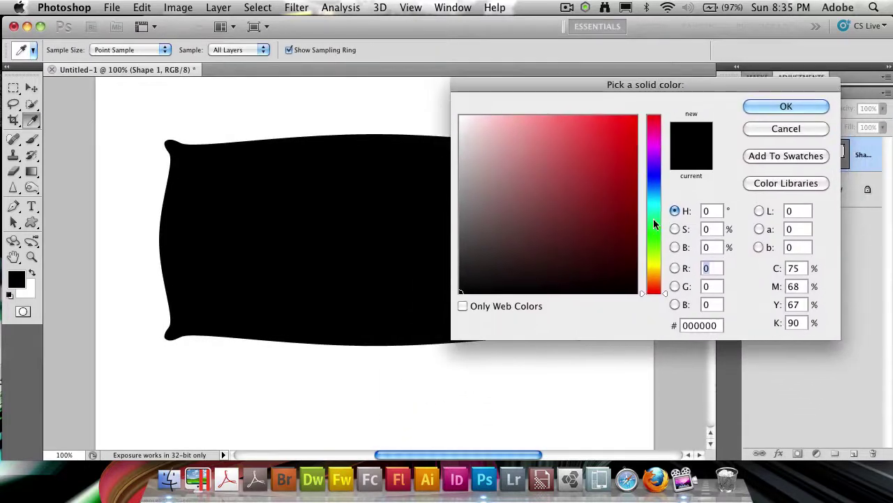
mouse_move(654, 262)
left_mouse_down()
mouse_move(663, 276)
mouse_move(650, 255)
left_mouse_up()
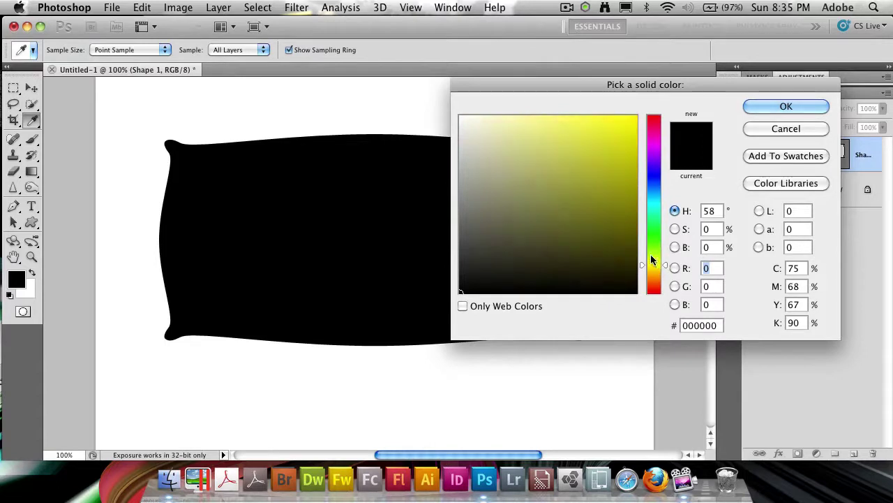
mouse_move(617, 194)
left_mouse_down()
mouse_move(589, 199)
mouse_move(593, 119)
mouse_move(572, 158)
mouse_move(619, 171)
left_mouse_up()
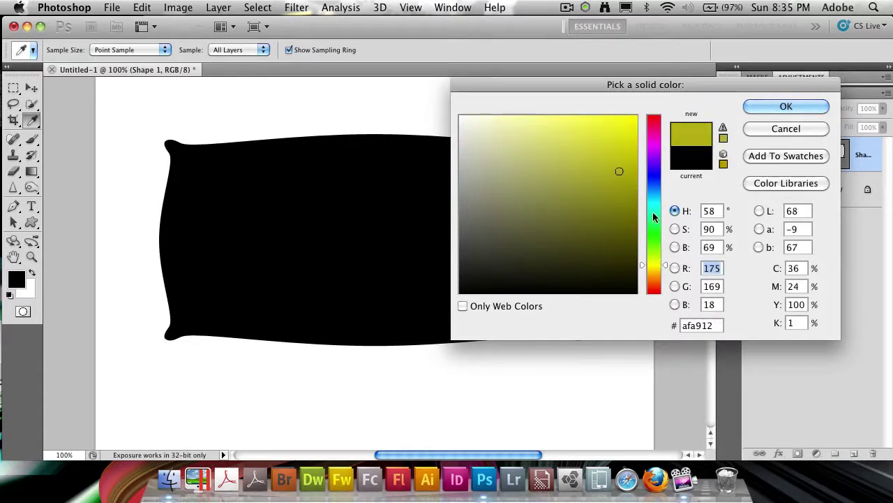
left_click(655, 265)
left_click_drag(656, 263, 660, 267)
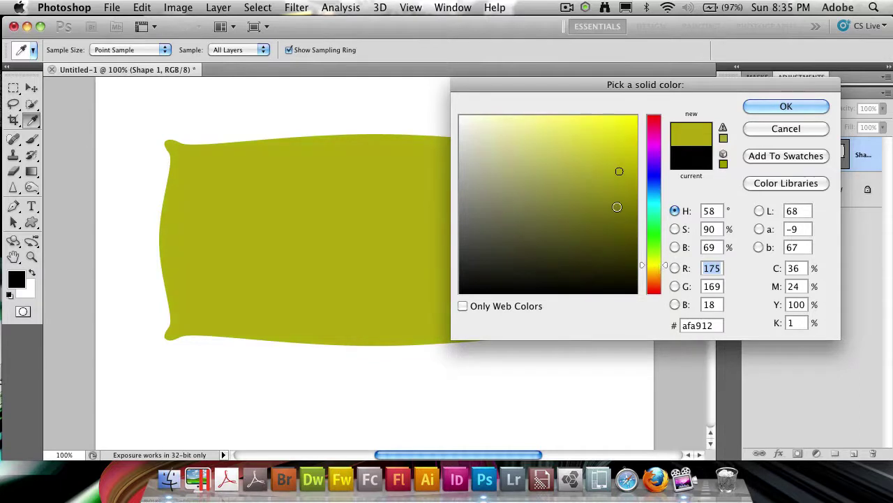
mouse_move(269, 205)
left_mouse_down()
mouse_move(41, 209)
mouse_move(628, 124)
left_mouse_up()
left_click_drag(616, 87, 359, 93)
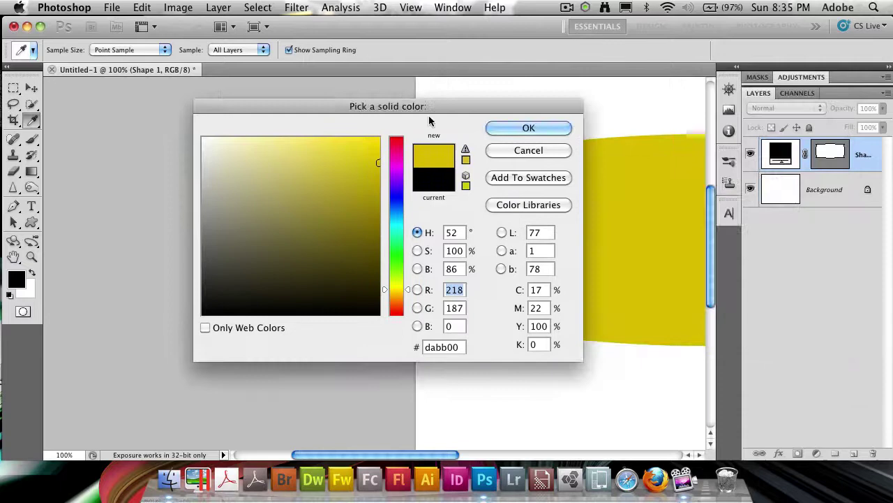
left_click(542, 127)
scroll(510, 198, "right", 10)
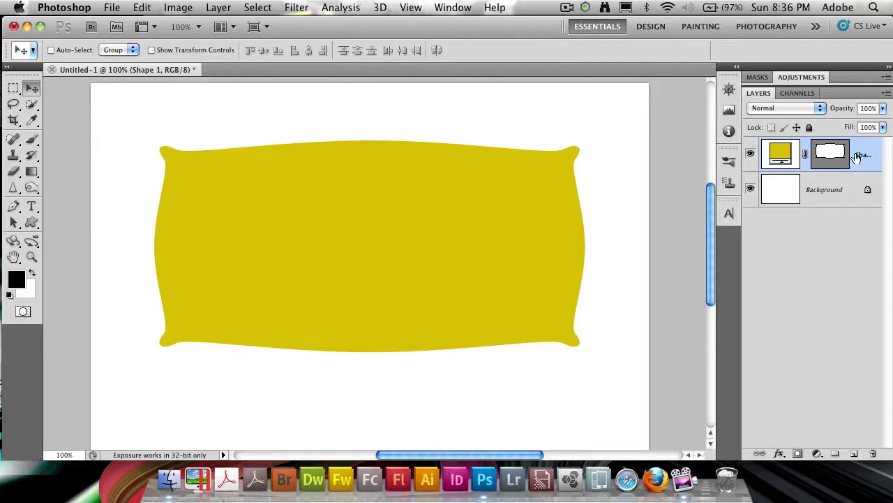
Open Shape 1's Layer Style and add a Bevel and Emboss effect.
right_click(858, 159)
left_click(831, 155)
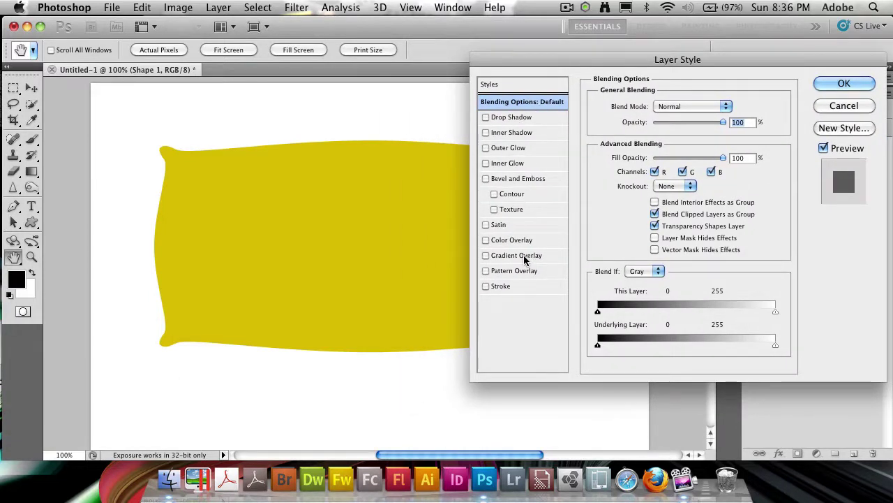
left_click(529, 178)
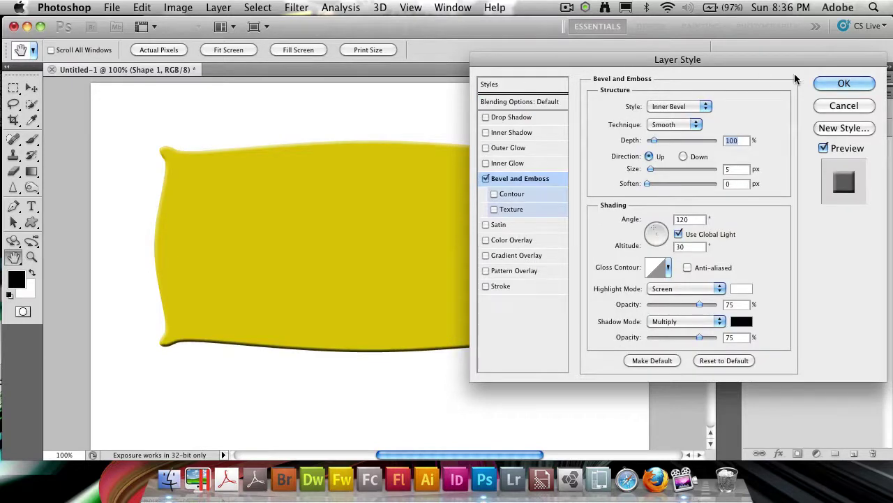
left_click_drag(598, 61, 676, 51)
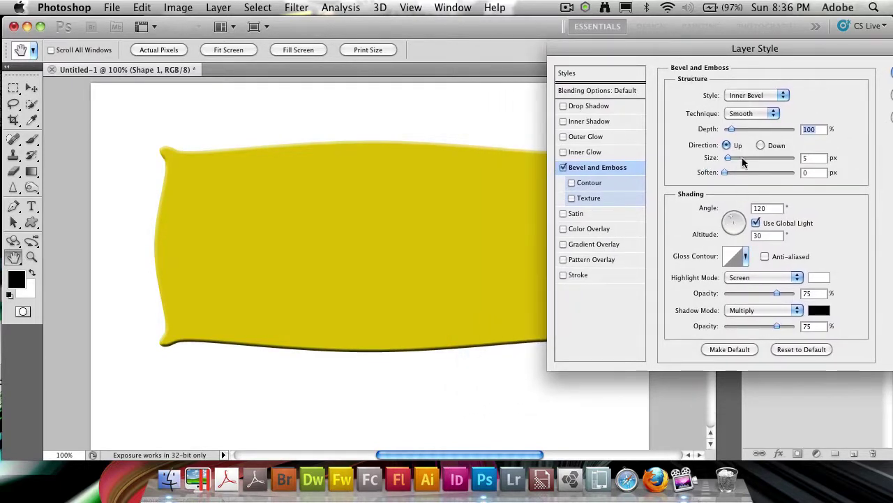
mouse_move(728, 160)
left_mouse_down()
mouse_move(744, 160)
mouse_move(732, 160)
left_mouse_up()
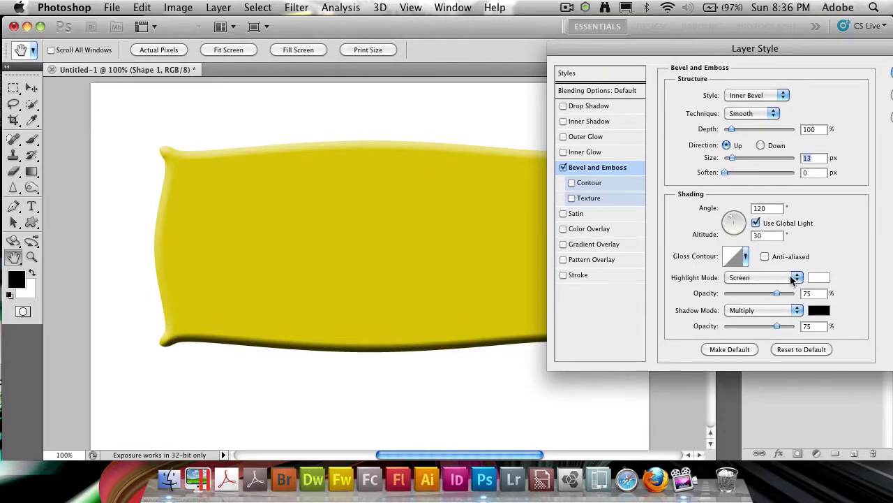
Set the bevel highlight colour to a pale yellow based on the banner's yellow.
left_click(818, 278)
left_click_drag(373, 106, 731, 143)
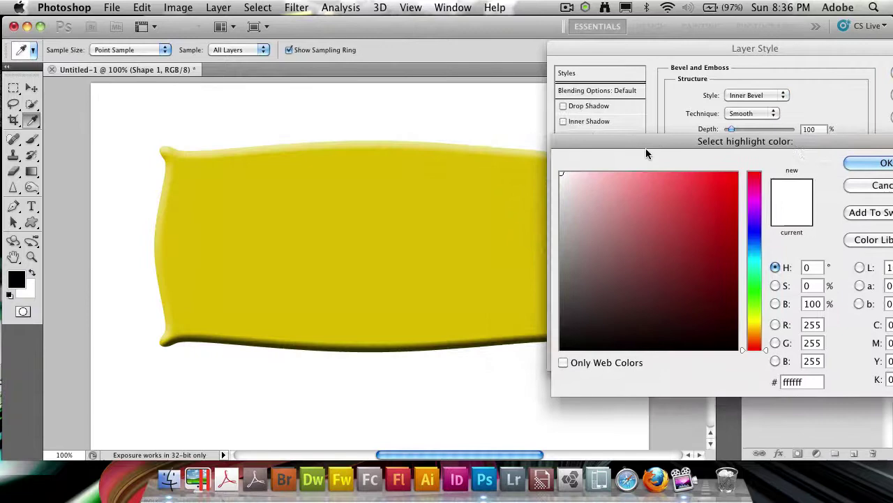
left_click(419, 212)
mouse_move(718, 189)
left_mouse_down()
mouse_move(703, 174)
mouse_move(662, 178)
mouse_move(598, 161)
left_mouse_up()
mouse_move(610, 193)
left_mouse_down()
mouse_move(643, 158)
mouse_move(652, 162)
left_mouse_up()
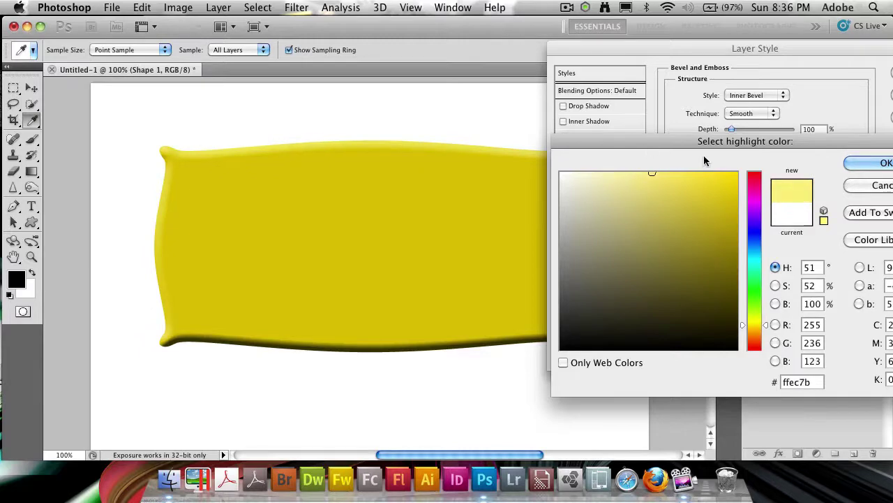
left_click(853, 164)
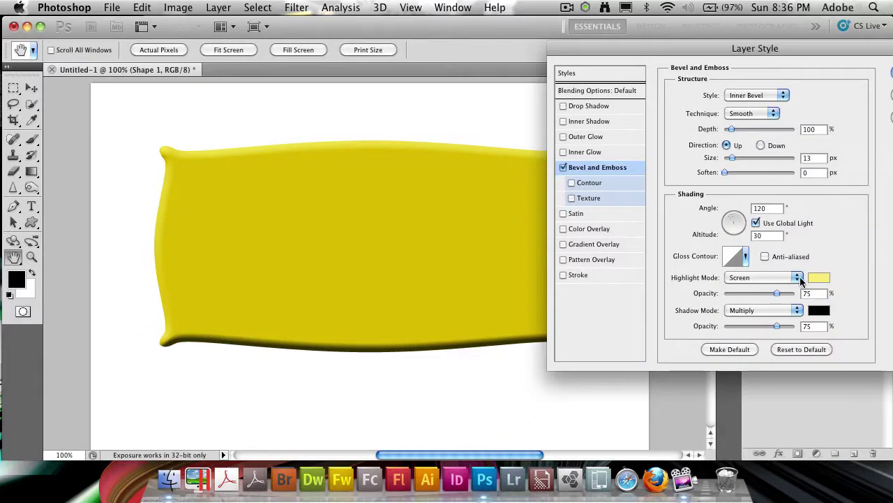
Set the bevel shadow colour to dark olive #806e00.
left_click(819, 311)
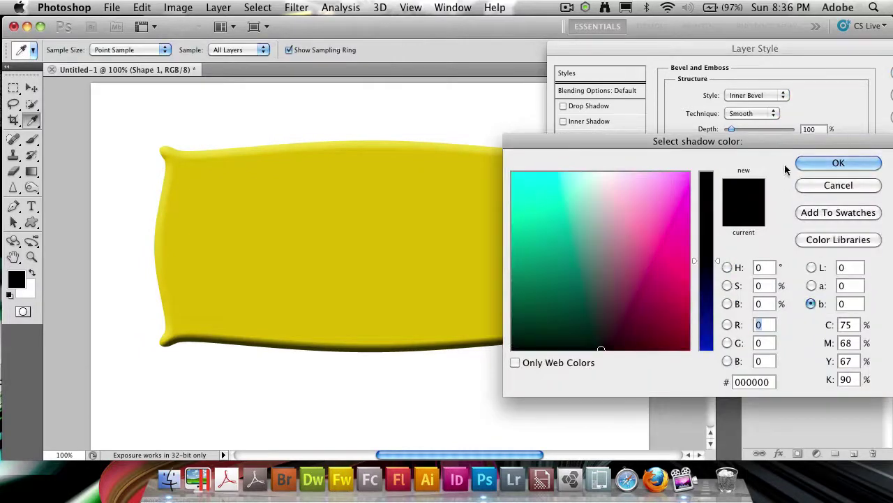
left_click(830, 185)
left_click(818, 366)
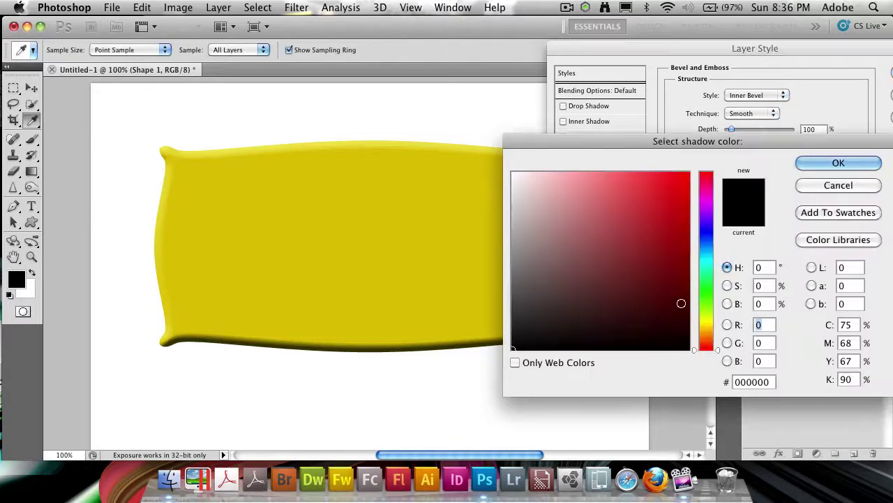
left_click(419, 250)
left_click(677, 254)
mouse_move(677, 255)
left_mouse_down()
mouse_move(680, 266)
mouse_move(682, 249)
mouse_move(688, 260)
left_mouse_up()
left_click(837, 164)
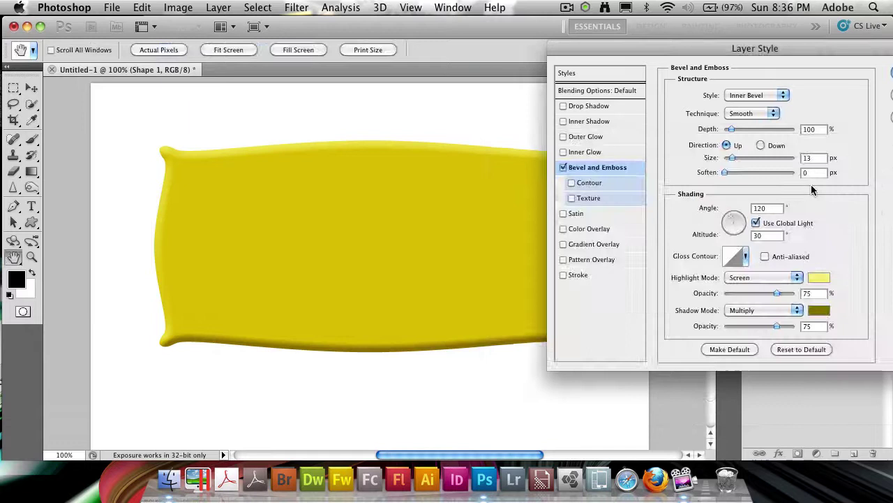
Tune the bevel to 161% depth, 10 px size, 6 px soften and 40% shadow opacity.
left_click_drag(777, 294, 799, 294)
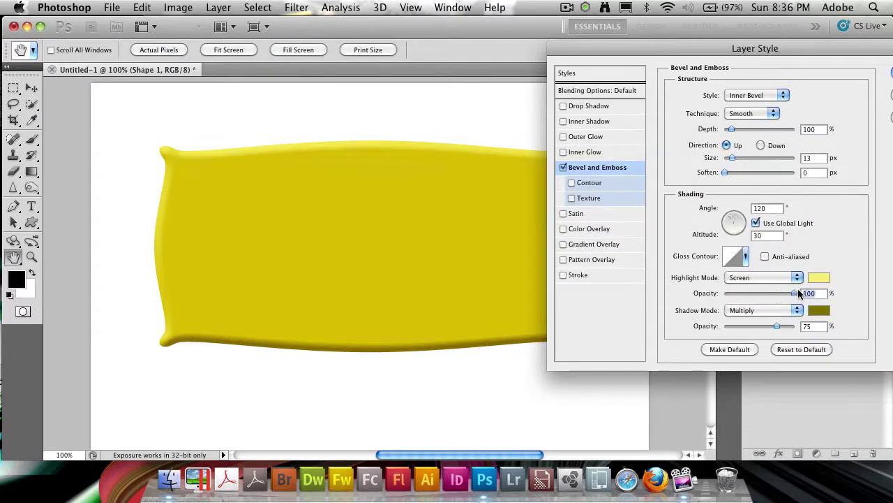
left_click_drag(776, 326, 773, 326)
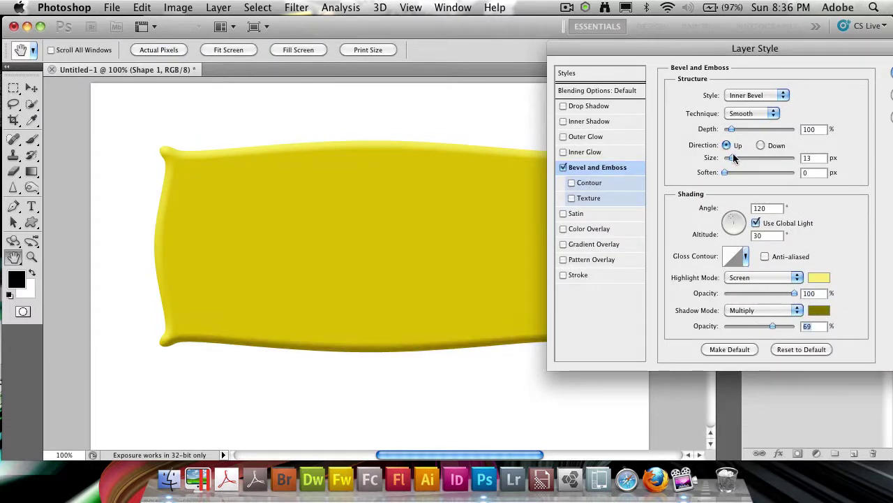
mouse_move(725, 173)
left_mouse_down()
mouse_move(738, 176)
mouse_move(730, 162)
left_mouse_up()
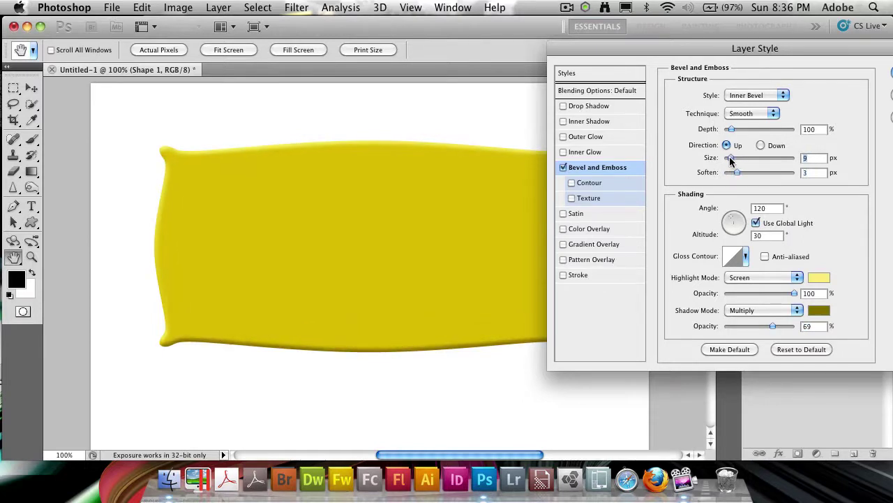
mouse_move(730, 130)
left_mouse_down()
mouse_move(764, 129)
mouse_move(747, 128)
left_mouse_up()
left_click_drag(720, 50, 765, 54)
left_click_drag(776, 162, 798, 178)
left_click_drag(801, 138, 783, 134)
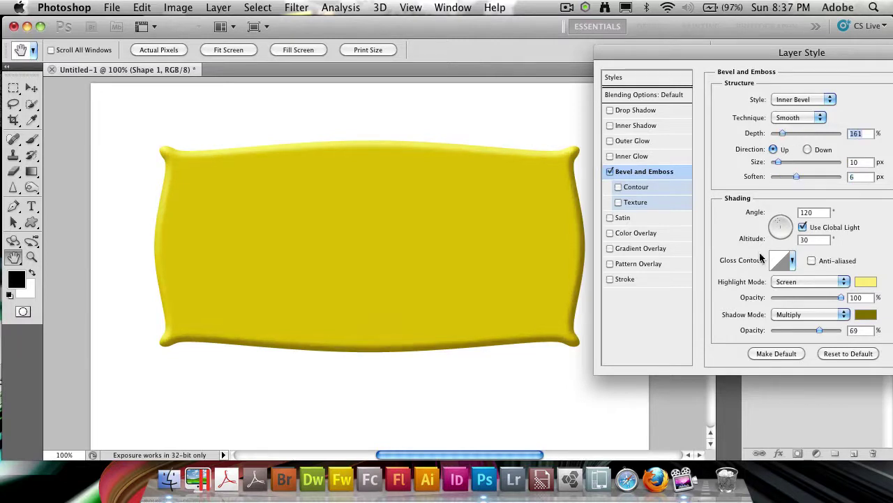
left_click_drag(808, 326, 793, 328)
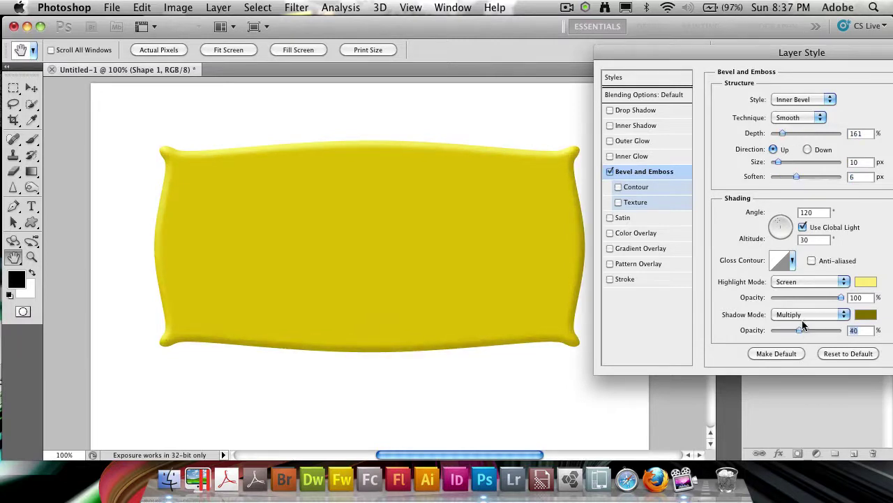
left_click_drag(747, 61, 646, 57)
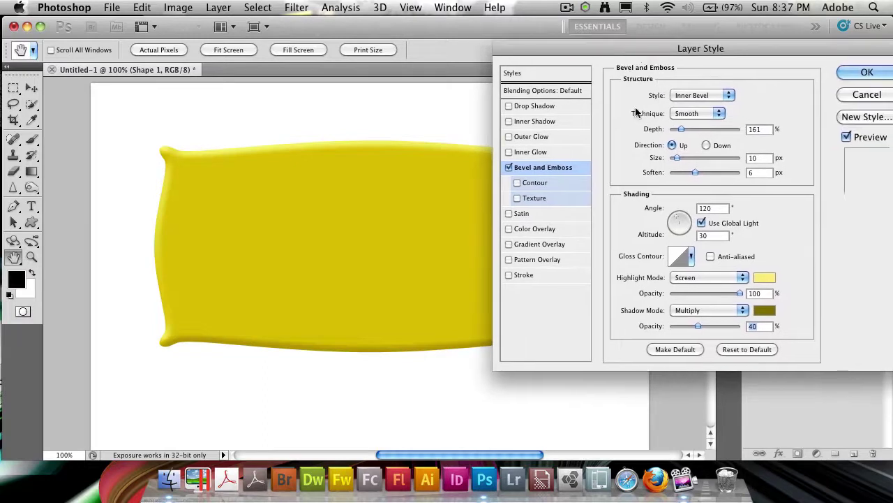
Add a Drop Shadow to the banner with 3 px distance, 9 px size, 75% opacity.
left_click(555, 109)
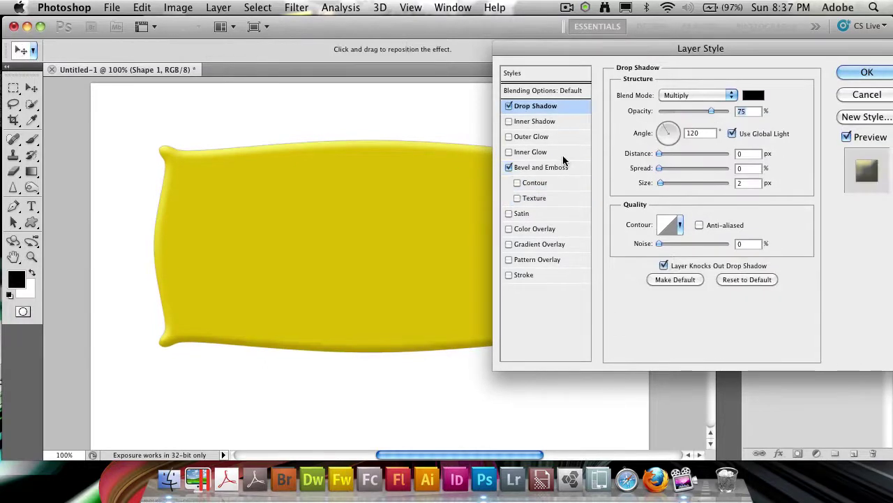
left_click_drag(726, 51, 787, 45)
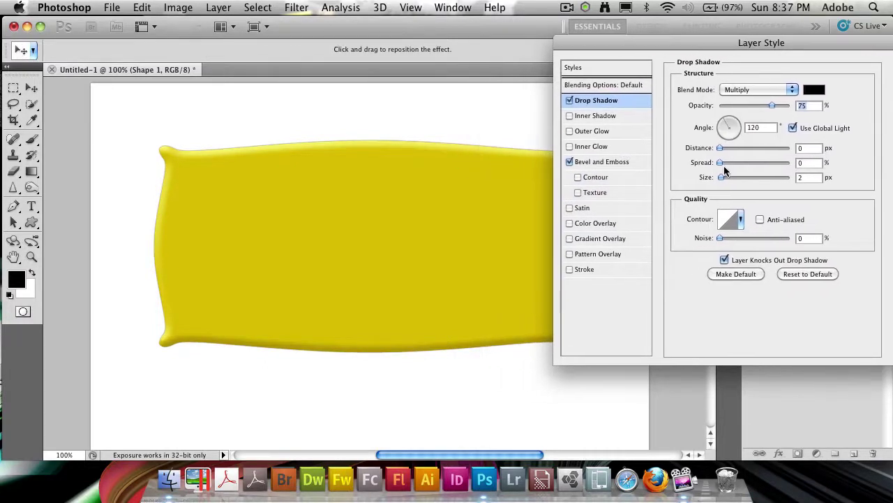
left_click_drag(721, 149, 726, 182)
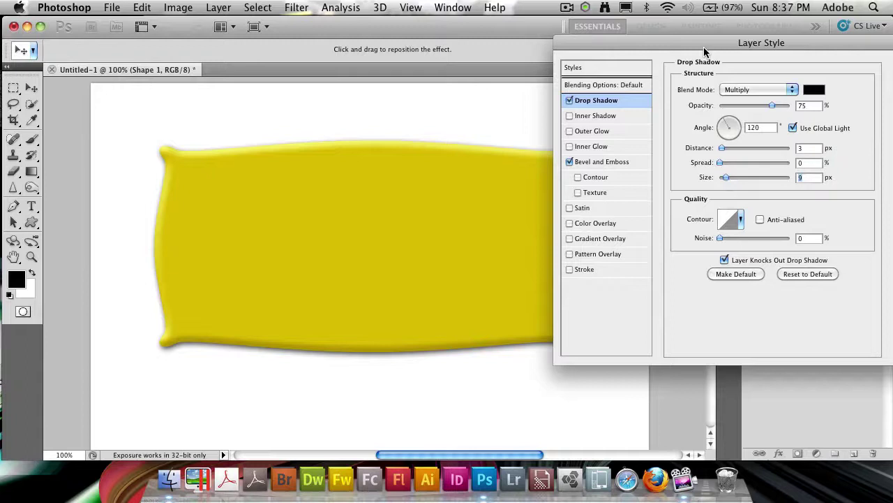
left_click_drag(704, 46, 532, 102)
Add a Gradient Overlay and set its left gradient stop to golden yellow #dabb00.
left_click(440, 281)
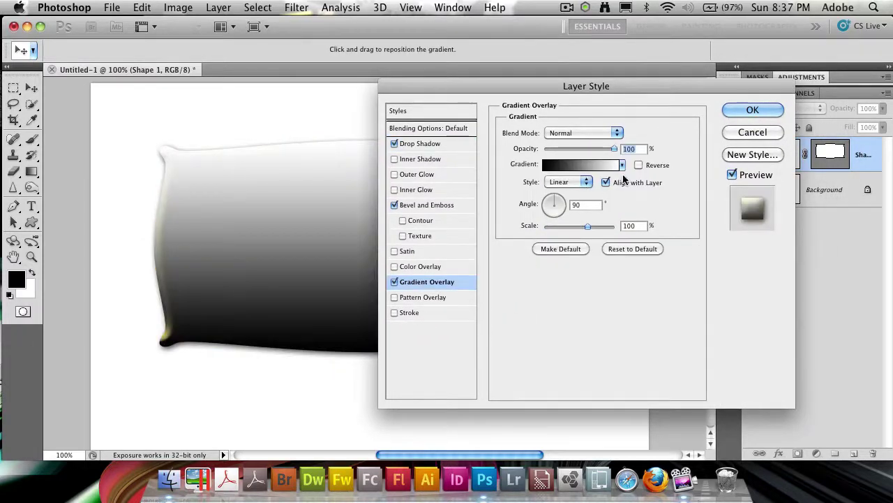
left_click(586, 165)
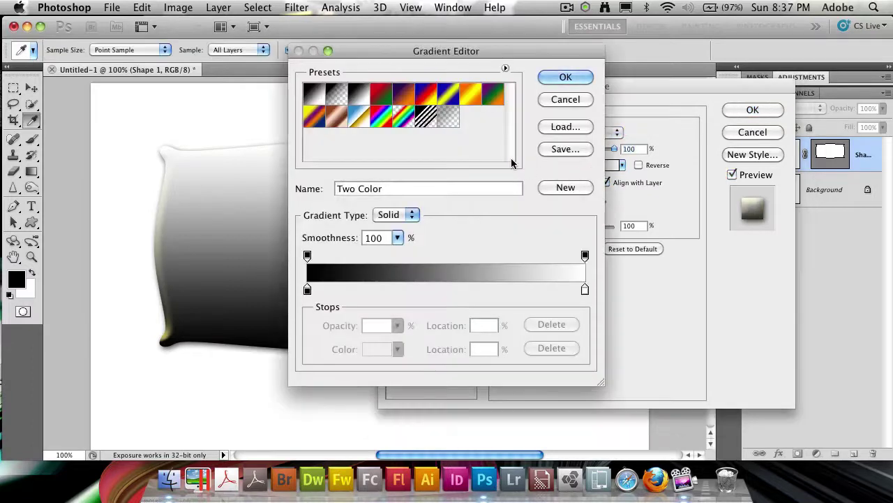
left_click(307, 290)
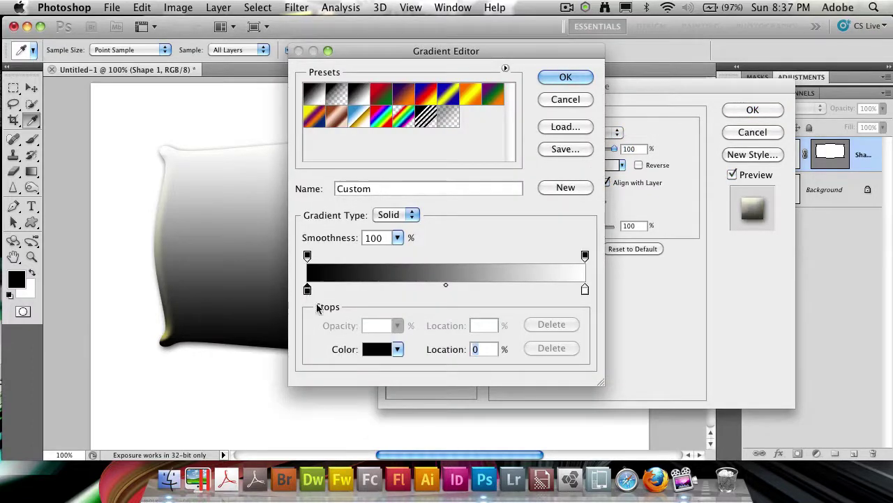
left_click(386, 356)
left_click(259, 193)
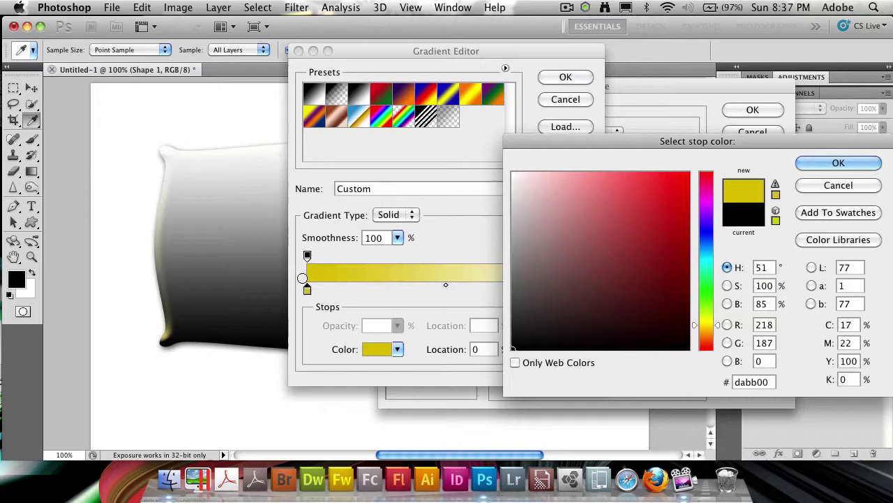
left_click(839, 164)
Set the gradient's right stop to brighter yellow #ffdb00.
left_click(585, 289)
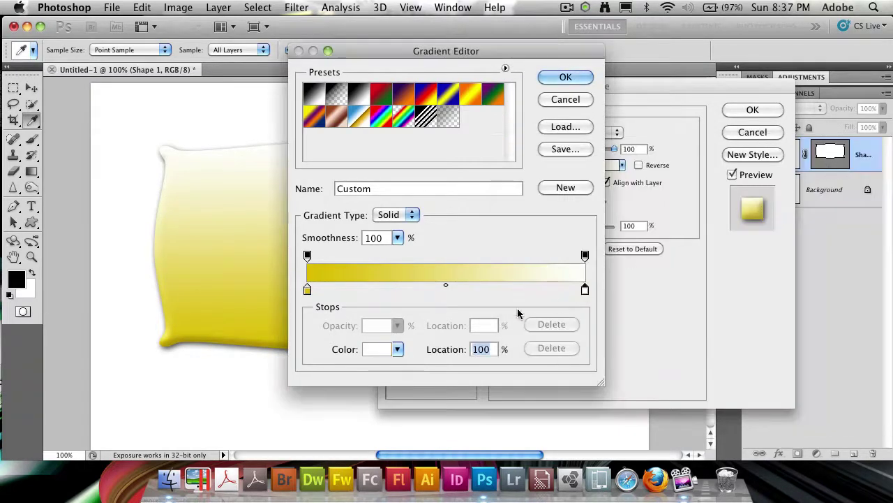
left_click(377, 349)
left_click(245, 307)
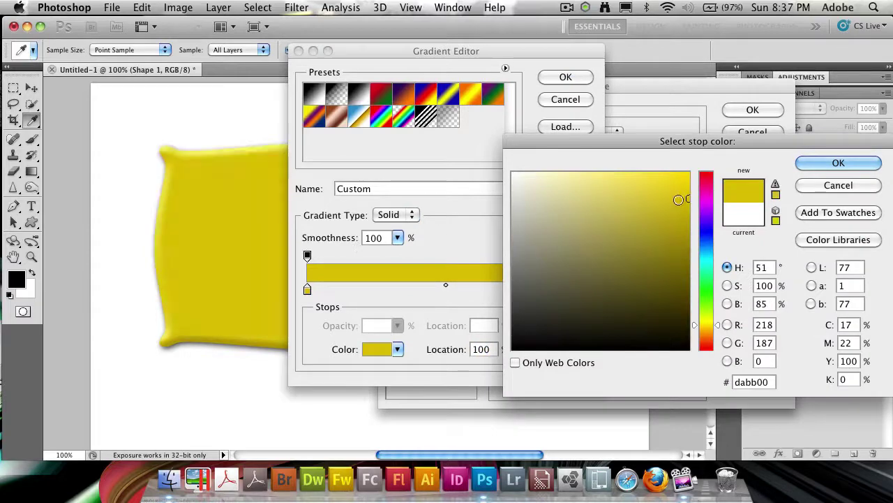
mouse_move(678, 199)
left_mouse_down()
mouse_move(677, 174)
mouse_move(700, 161)
left_mouse_up()
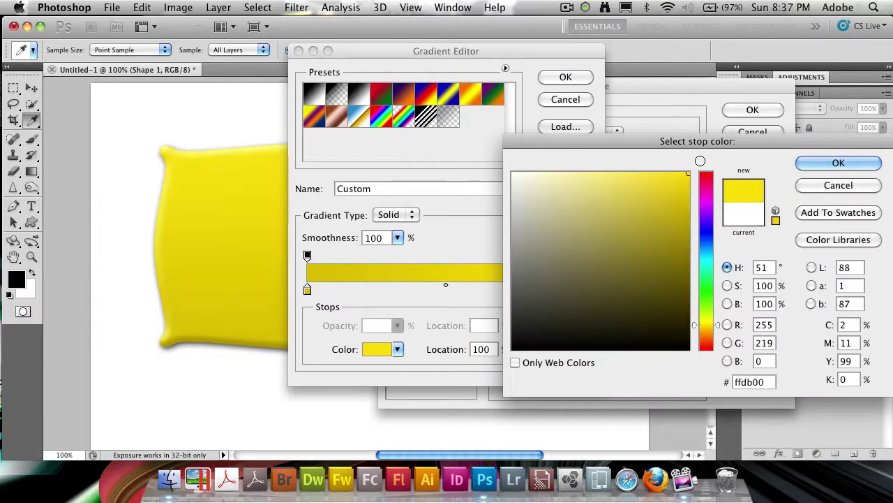
left_click(838, 162)
left_click_drag(508, 53, 676, 83)
Make the gradient overlay Reflected and reversed, at -39° angle and 42% scale.
left_click(672, 88)
left_click(617, 185)
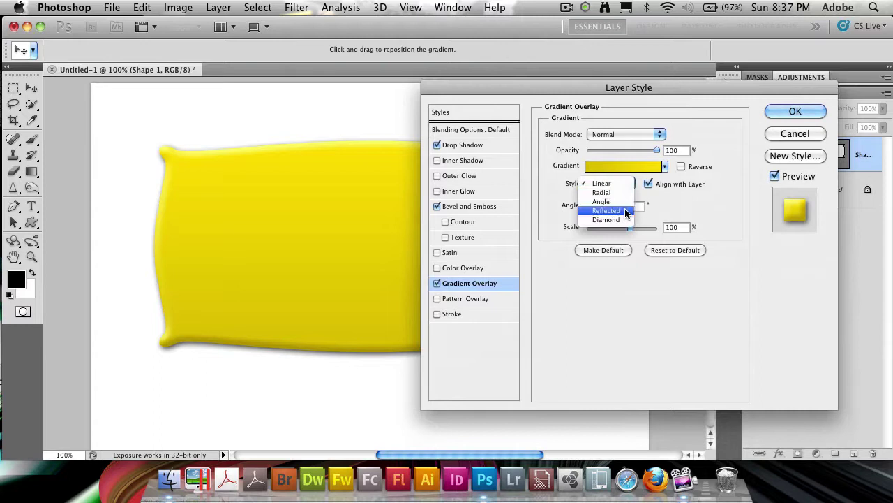
left_click(628, 212)
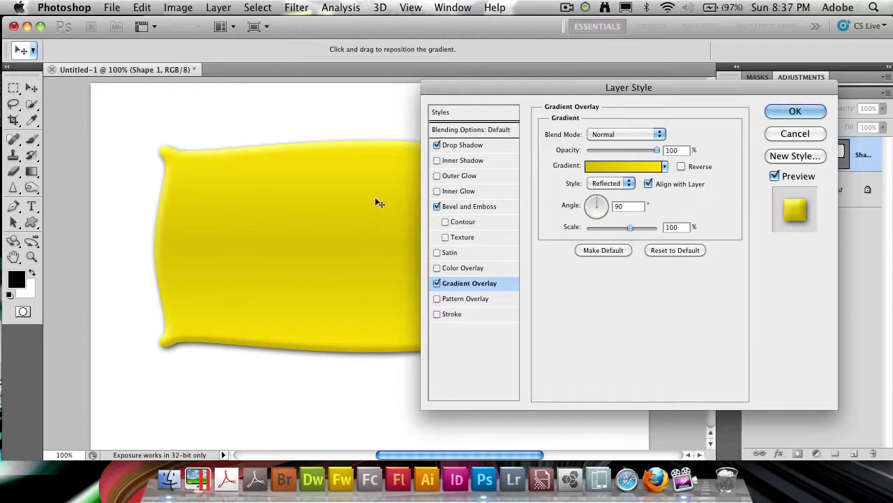
left_click_drag(631, 227, 598, 226)
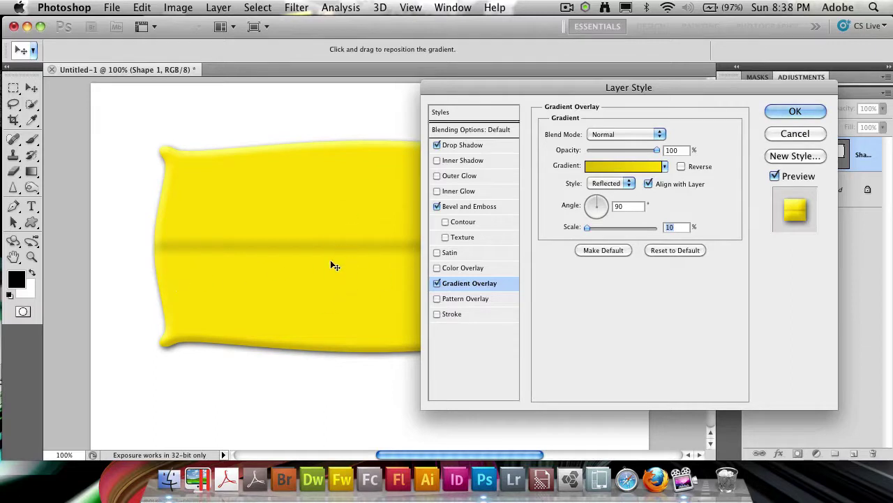
left_click_drag(587, 227, 604, 211)
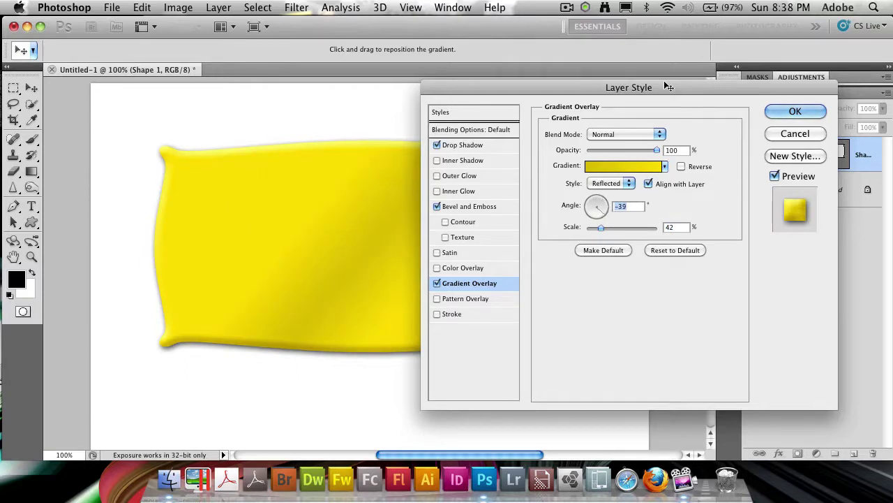
left_click_drag(668, 86, 722, 72)
left_click(735, 153)
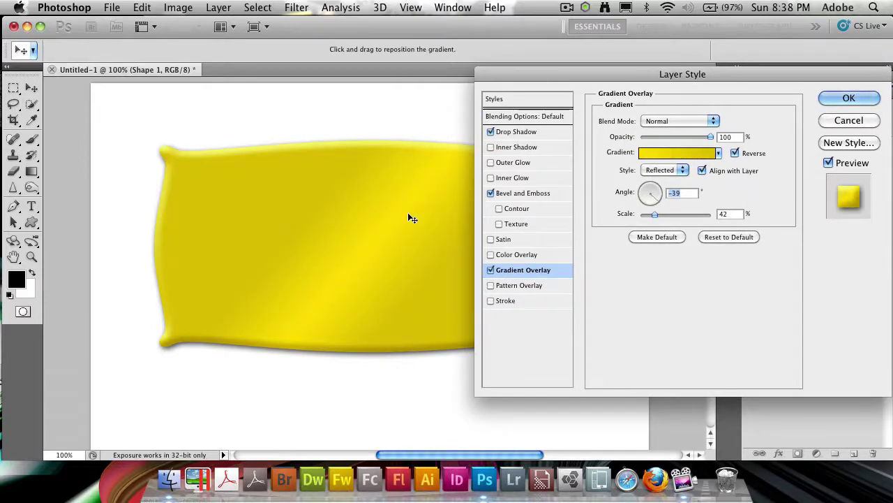
Enlarge the gradient scale and recolour the left gradient stop to gold #d2b702.
left_click_drag(655, 215, 679, 213)
left_click(686, 153)
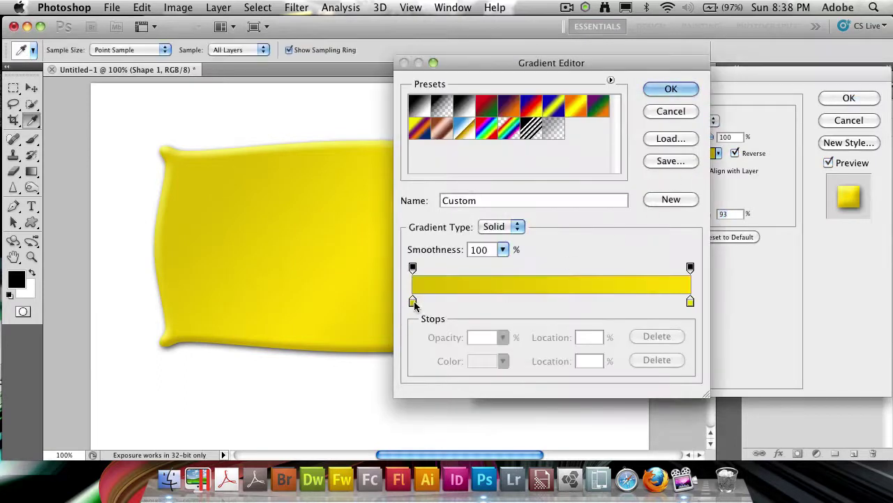
left_click(413, 302)
left_click(485, 361)
mouse_move(680, 204)
left_mouse_down()
mouse_move(683, 214)
mouse_move(690, 210)
mouse_move(674, 205)
mouse_move(690, 208)
left_mouse_up()
left_click(713, 322)
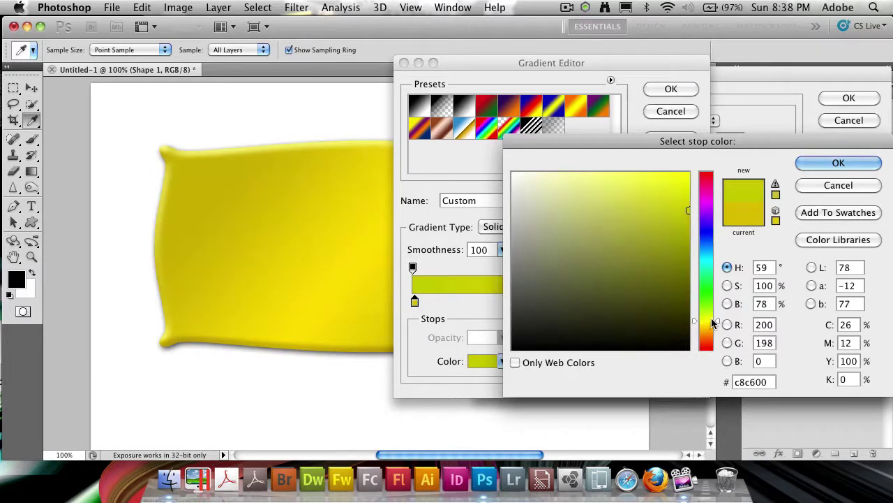
left_click_drag(713, 322, 715, 328)
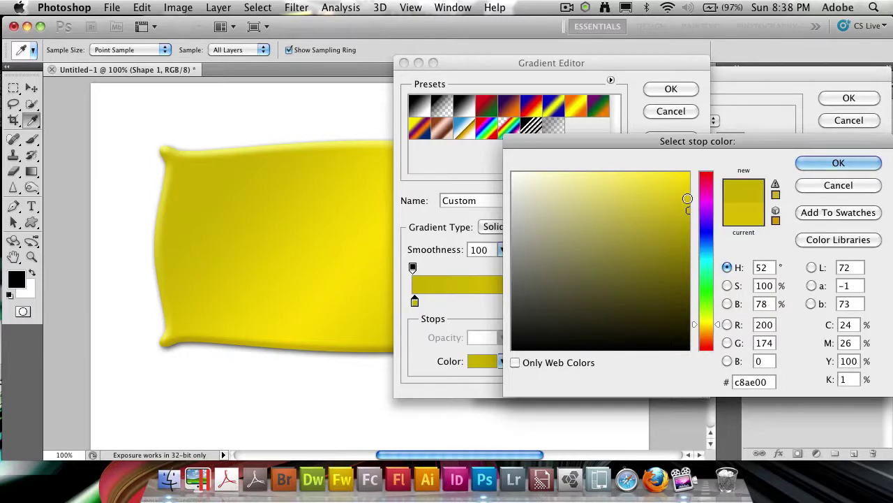
left_click_drag(687, 199, 686, 200)
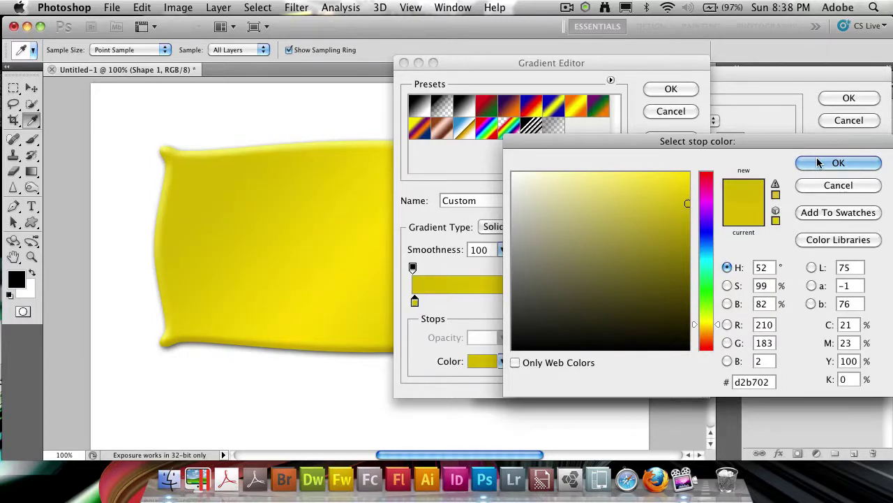
left_click(819, 162)
Recolour the right gradient stop to paler yellow #ffdf1e and accept the gradient.
left_click(690, 301)
left_click(491, 363)
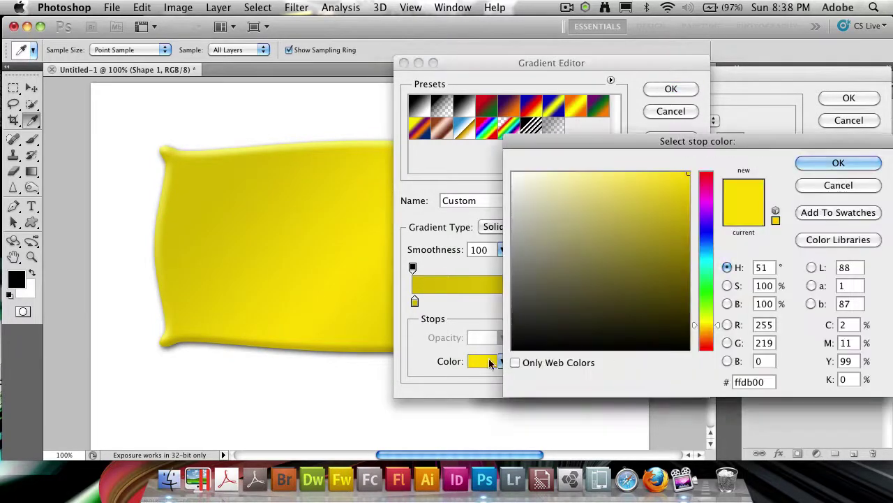
left_click_drag(684, 174, 668, 173)
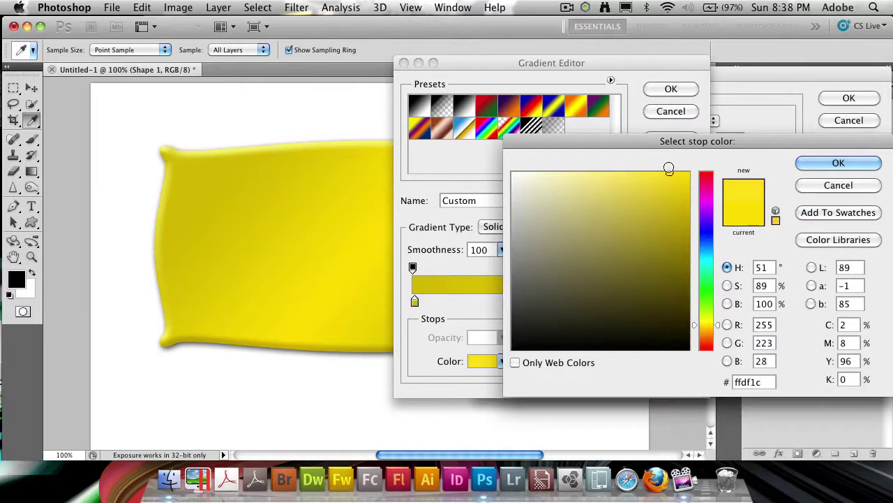
left_click(801, 166)
left_click_drag(627, 63, 715, 56)
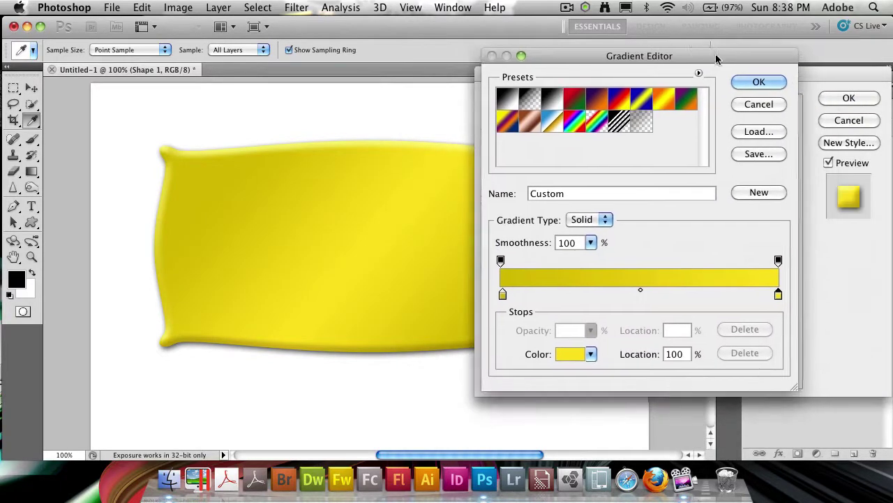
left_click(763, 81)
left_click_drag(764, 77, 808, 44)
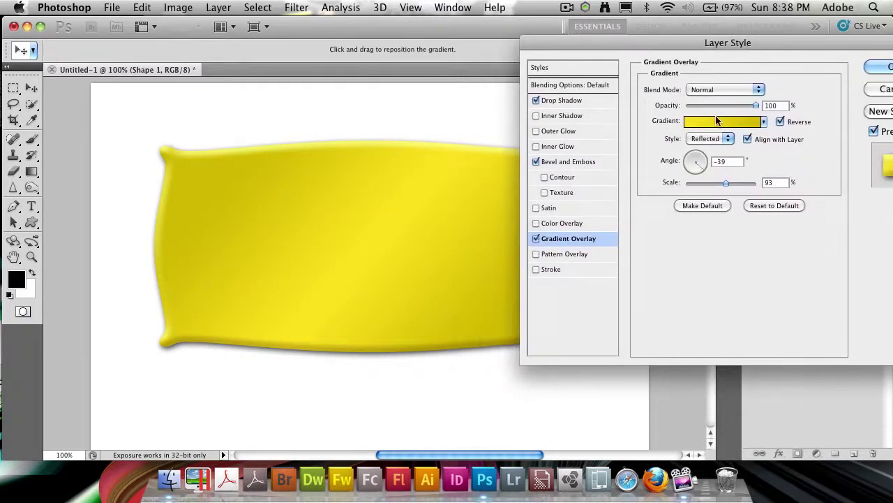
Set the gradient overlay angle to -69° and its scale to 115%.
left_click(701, 171)
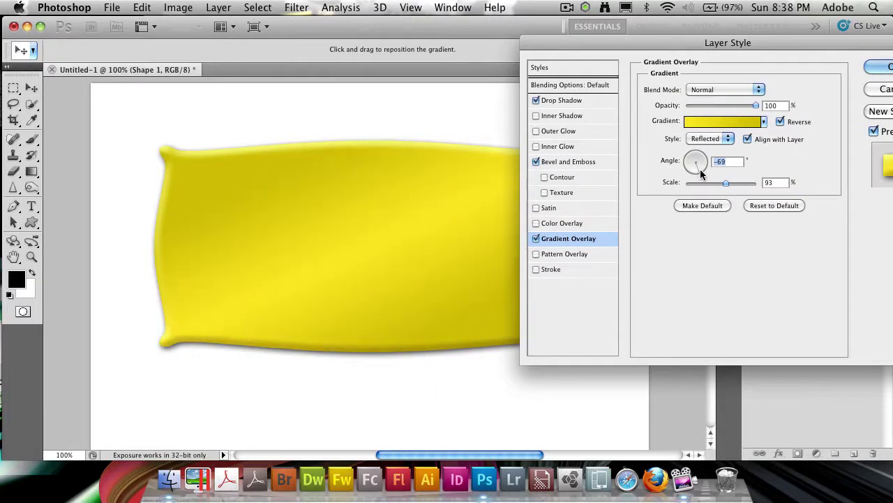
left_click_drag(726, 182, 734, 181)
left_click_drag(781, 43, 647, 86)
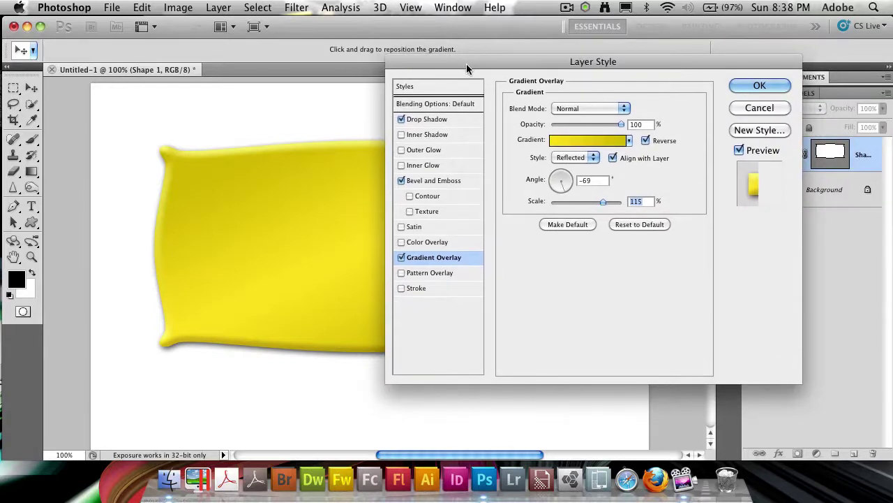
left_click_drag(466, 64, 530, 80)
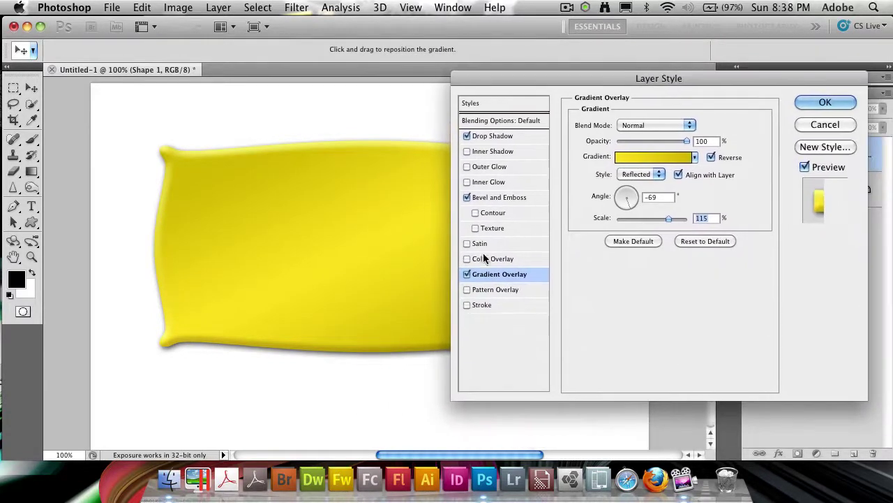
Add a 2 px Stroke positioned inside the banner's edge.
left_click(492, 305)
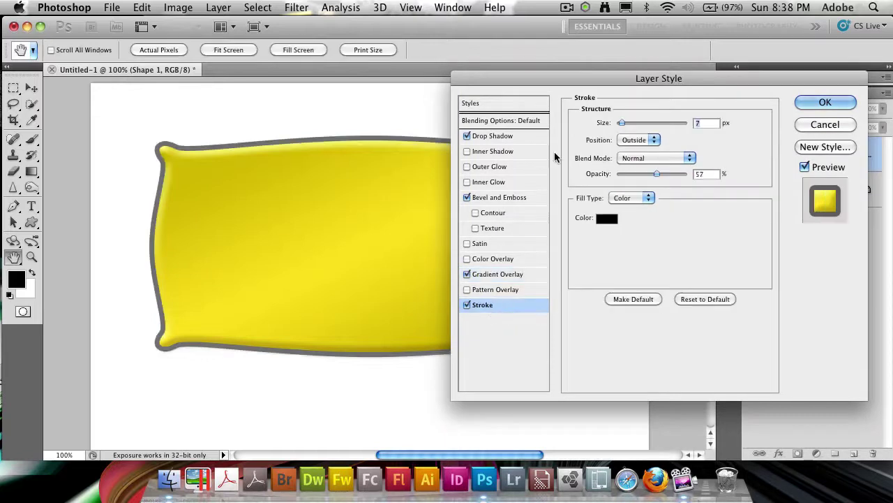
left_click(646, 141)
left_click(639, 148)
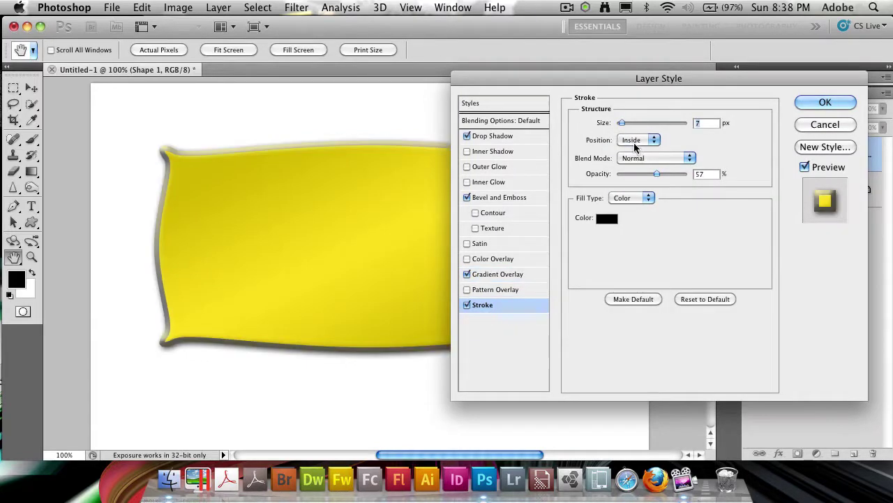
double_click(706, 118)
key("BackSpace")
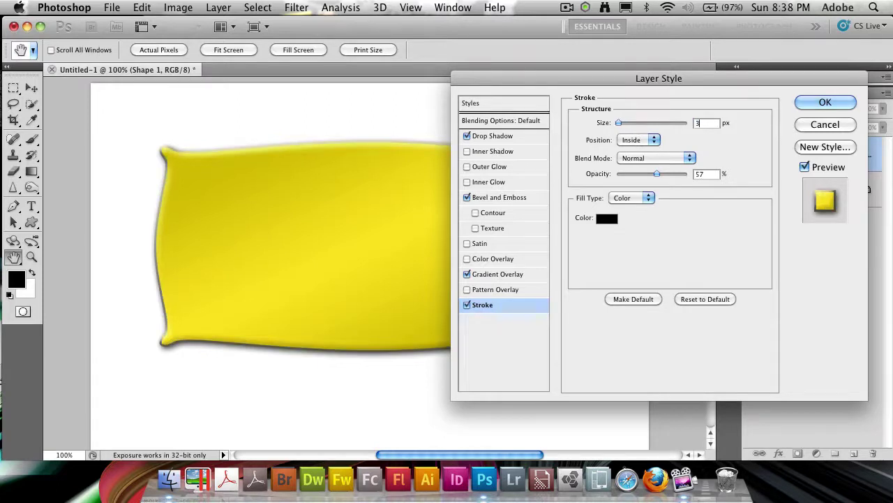
type("2")
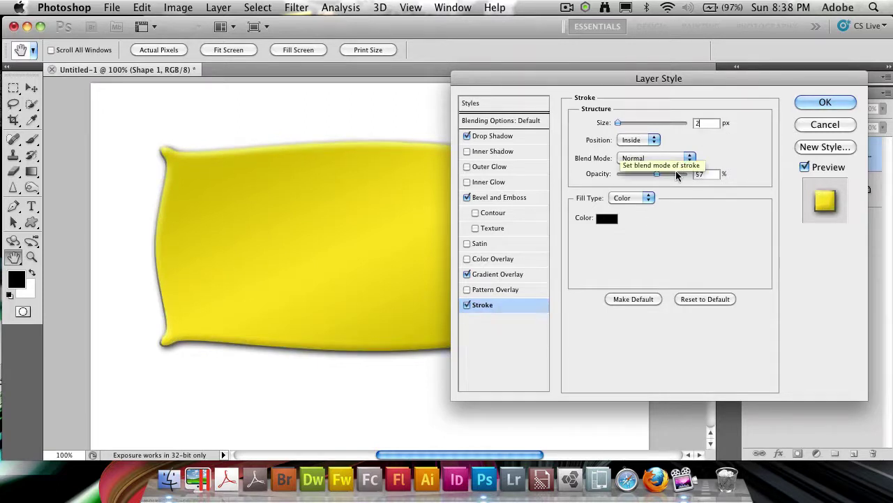
Colour the stroke dark olive #4d4200 at about 60% opacity and apply the layer styles.
left_click(604, 218)
left_click(273, 160)
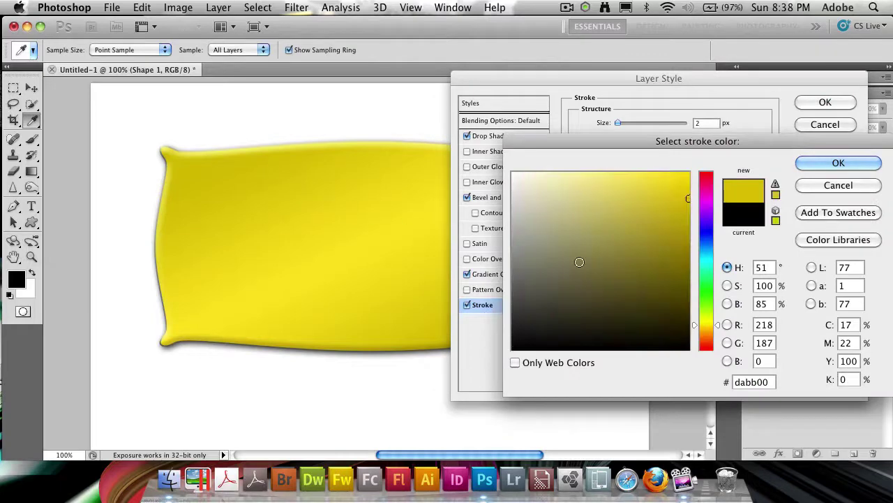
mouse_move(679, 203)
left_mouse_down()
mouse_move(688, 303)
mouse_move(688, 290)
left_mouse_up()
left_click(838, 162)
mouse_move(687, 174)
left_mouse_down()
mouse_move(629, 173)
mouse_move(662, 173)
left_mouse_up()
left_click_drag(589, 80, 454, 76)
left_click(698, 100)
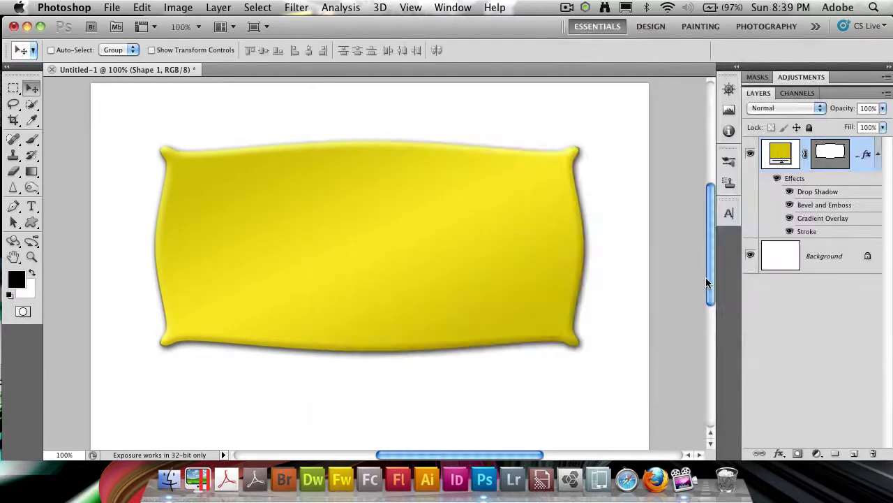
Collapse Shape 1's effects, select its vector mask, and set up the Ellipse Tool's path combination mode.
left_click(878, 154)
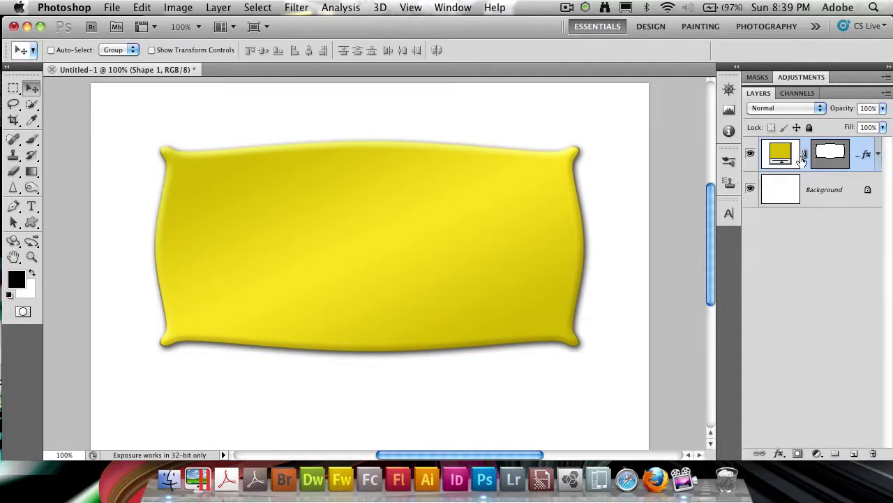
left_click(837, 154)
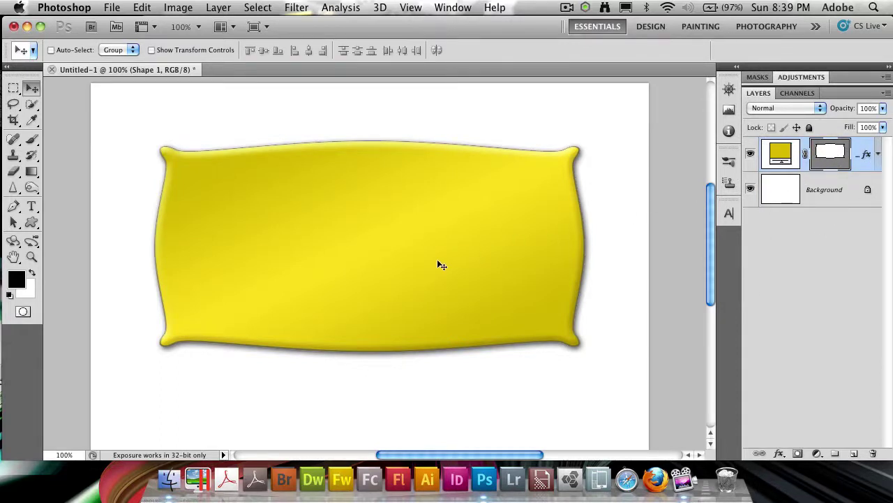
left_click(32, 222)
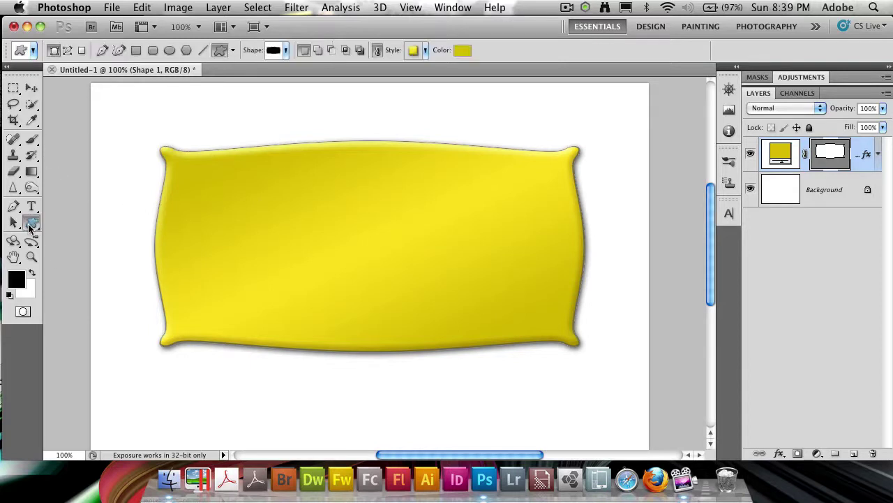
left_click(87, 246)
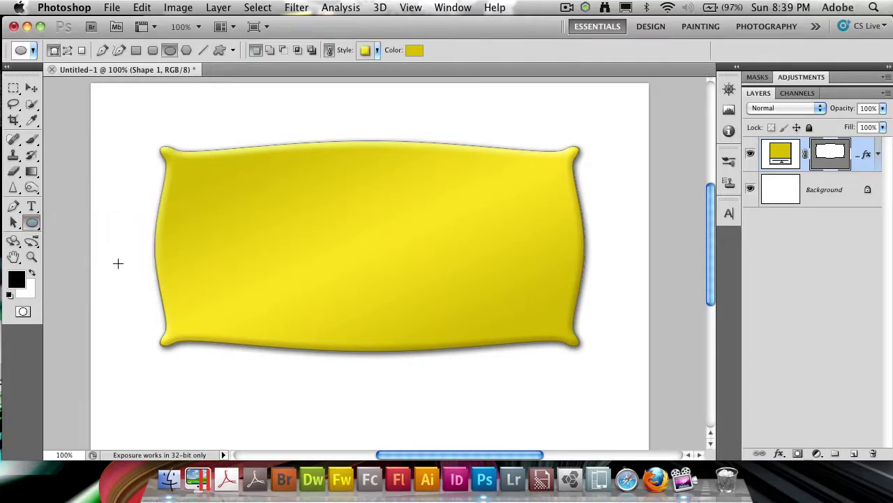
left_click(69, 51)
left_click(69, 51)
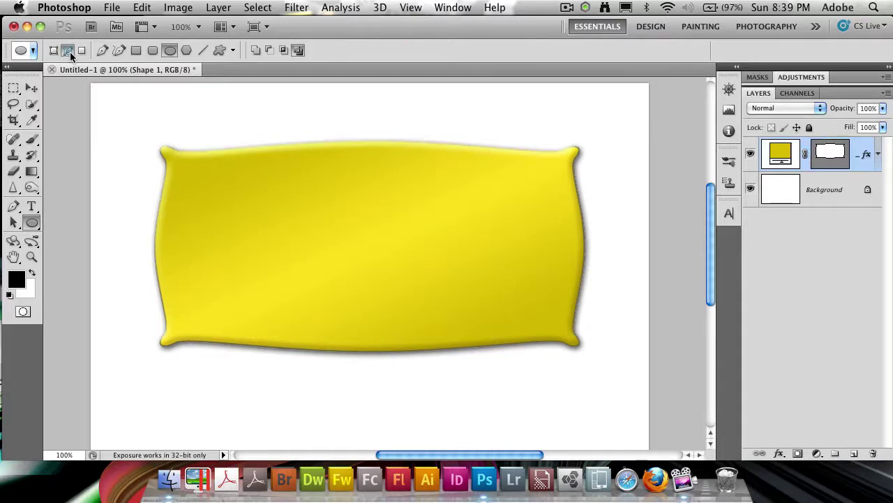
left_click(835, 160)
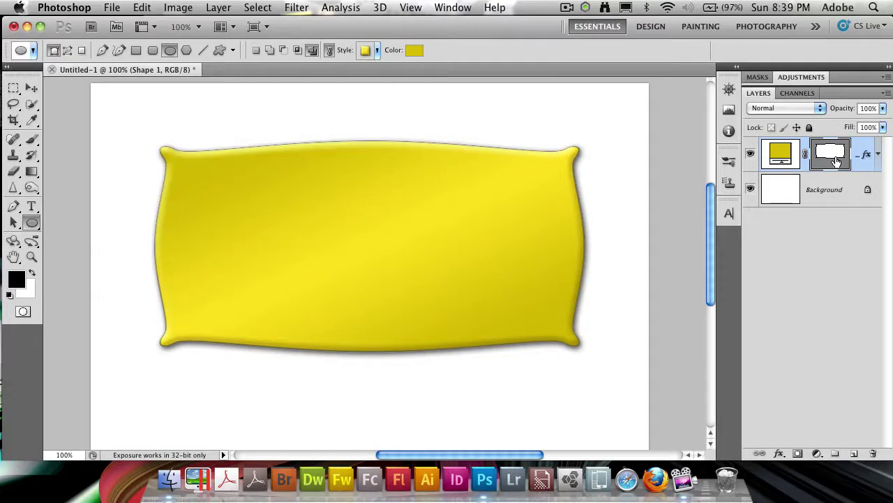
left_click(314, 51)
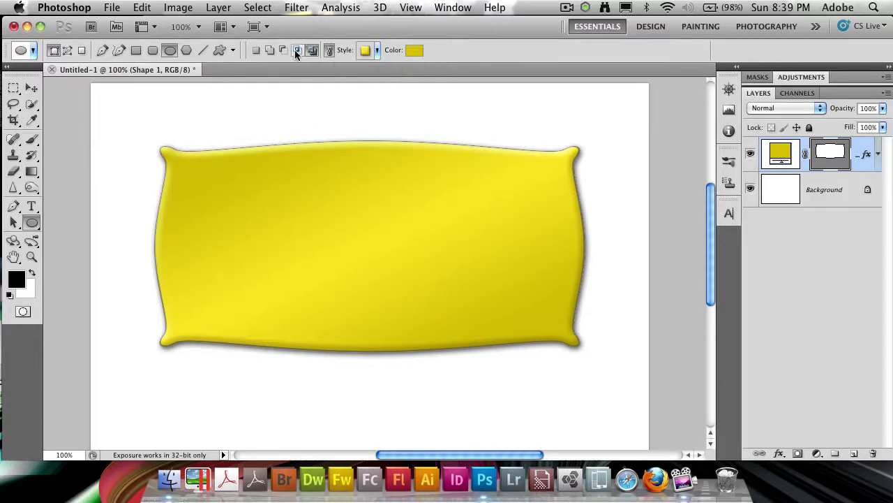
left_click(296, 51)
In Subtract mode, cut small round holes at the banner's top-right, bottom-right and bottom-left corners.
left_click(283, 51)
left_click_drag(548, 166, 562, 169)
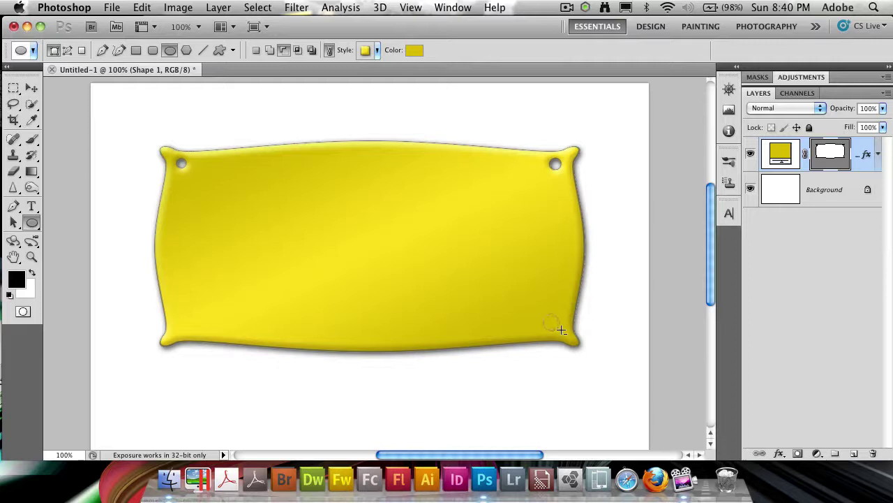
left_click_drag(562, 329, 557, 328)
left_click_drag(189, 324, 197, 327)
left_click(846, 191)
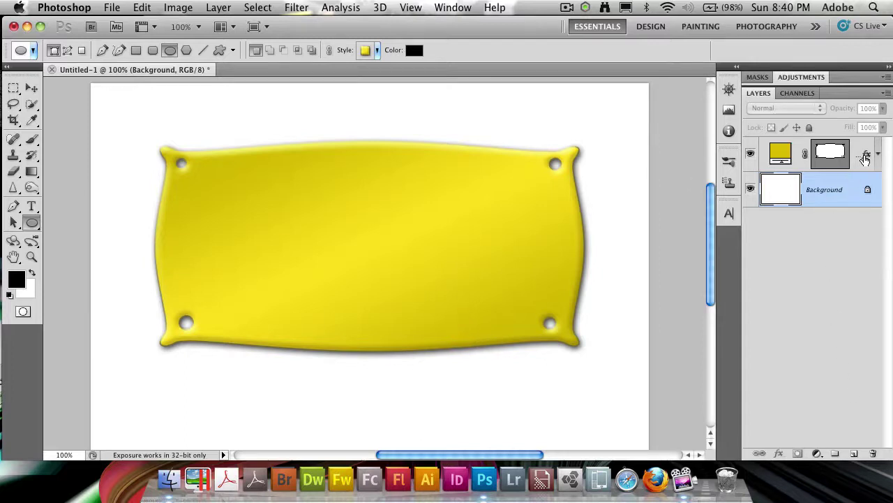
On a new layer above Shape 1, fill an elliptical selection over the top-left hole with black.
left_click(864, 159)
left_click(853, 453)
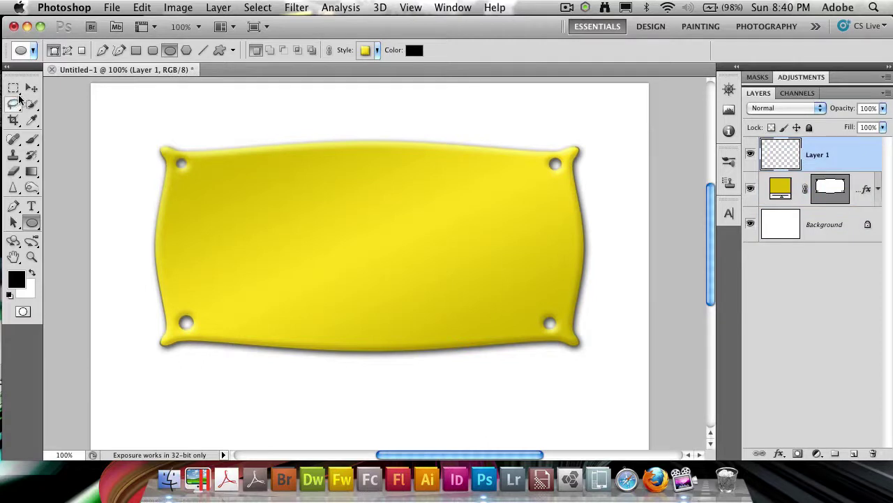
left_click_drag(13, 88, 53, 101)
left_click(78, 102)
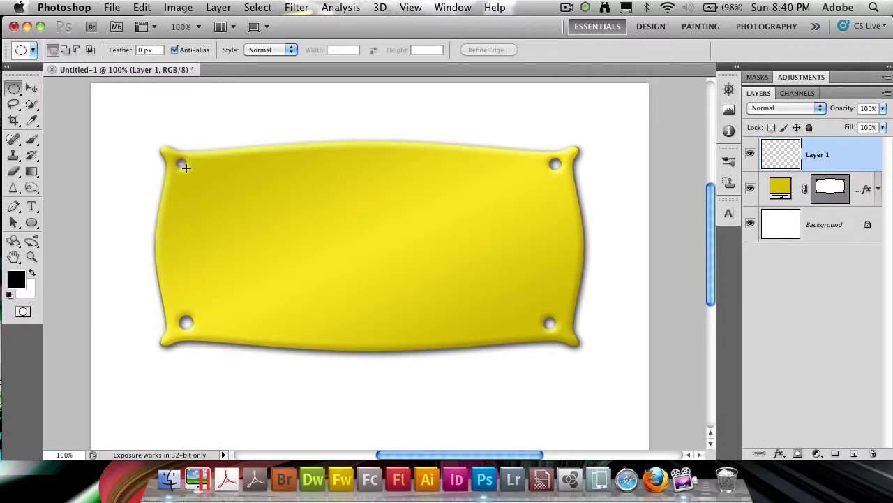
left_click_drag(185, 167, 175, 158)
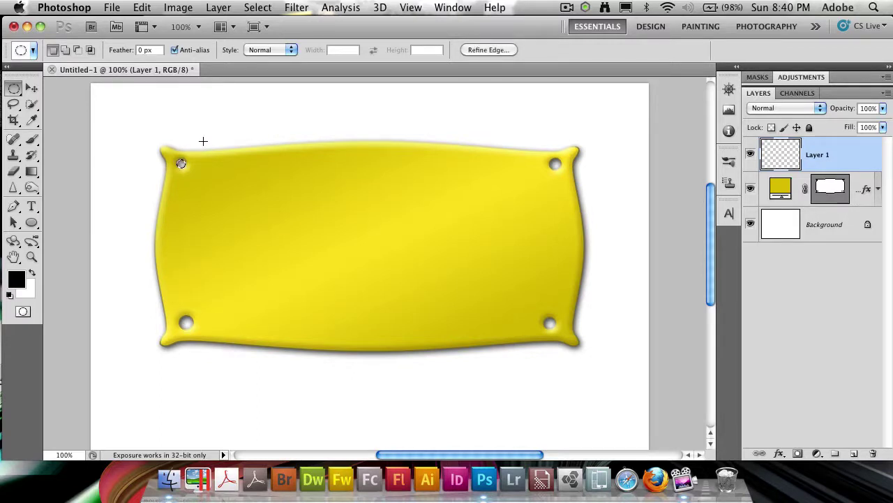
key("alt+BackSpace")
key("ctrl+d")
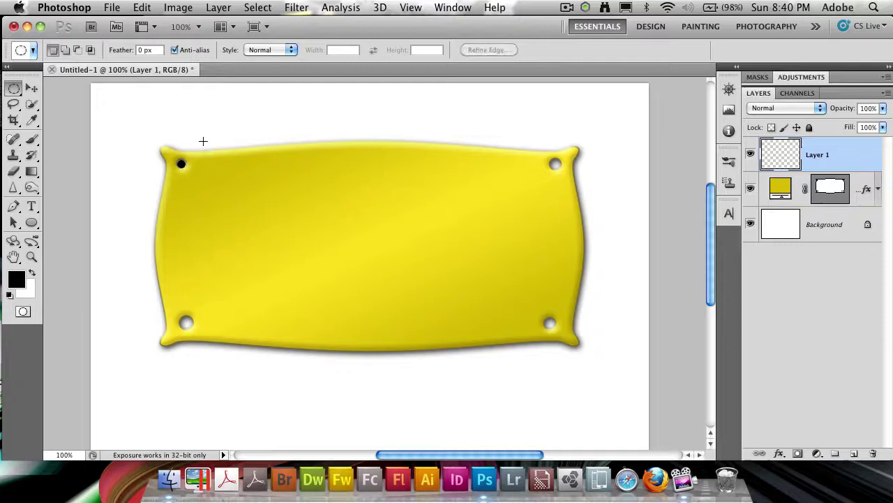
Duplicate the black dot onto the top-right hole and resize it to fit.
key("v")
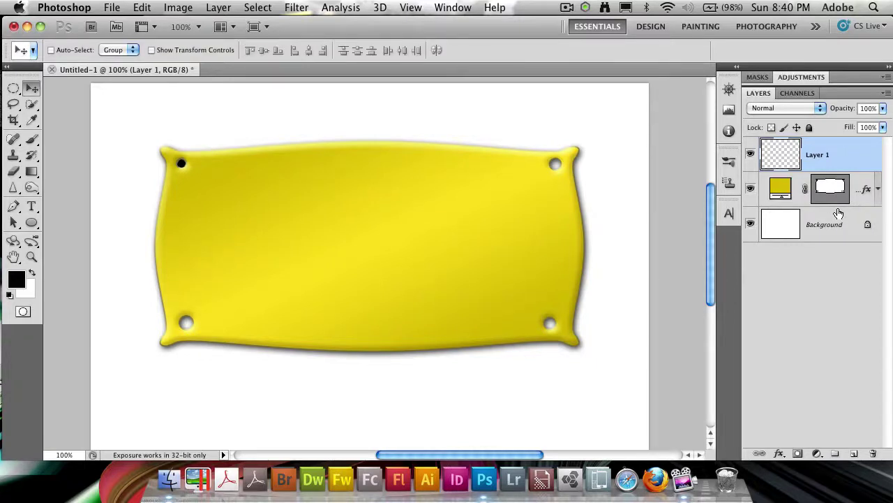
key("ctrl+j")
left_click_drag(164, 161, 573, 185)
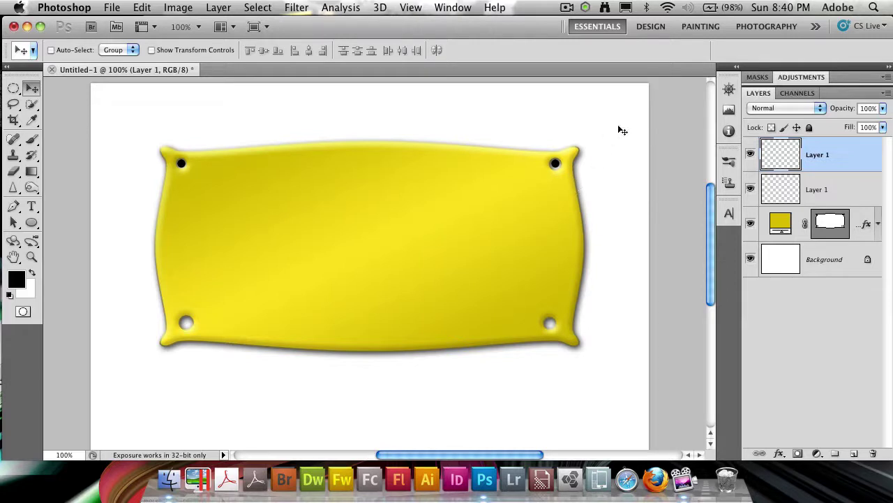
key("ctrl+t")
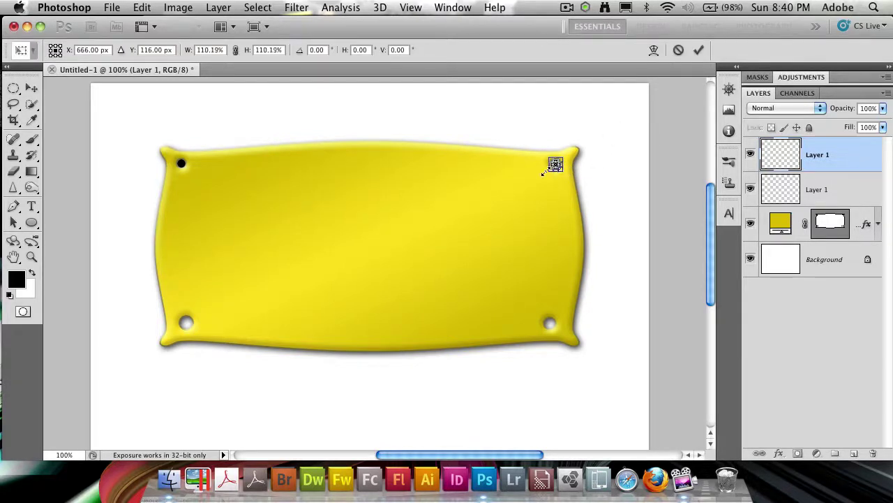
key("Return")
Copy the dot onto the bottom-right and bottom-left holes, resizing the bottom-left one.
key("ctrl+j")
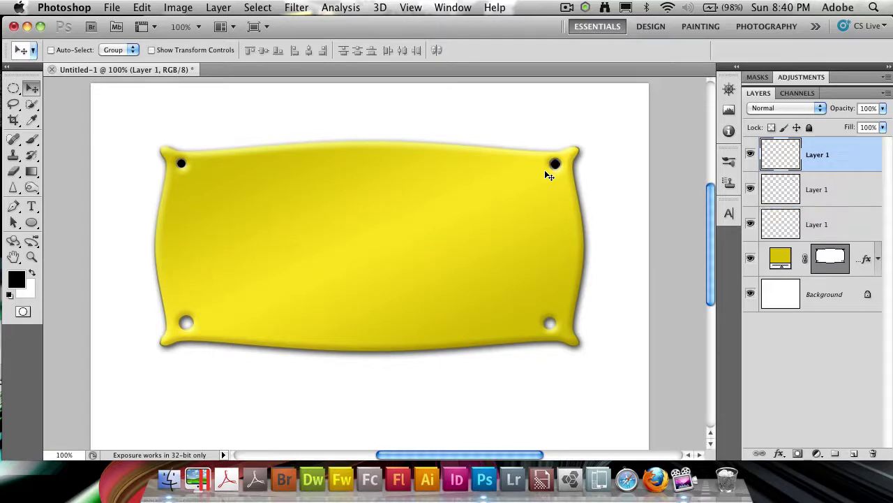
left_click_drag(549, 176, 548, 328)
key("ctrl+j")
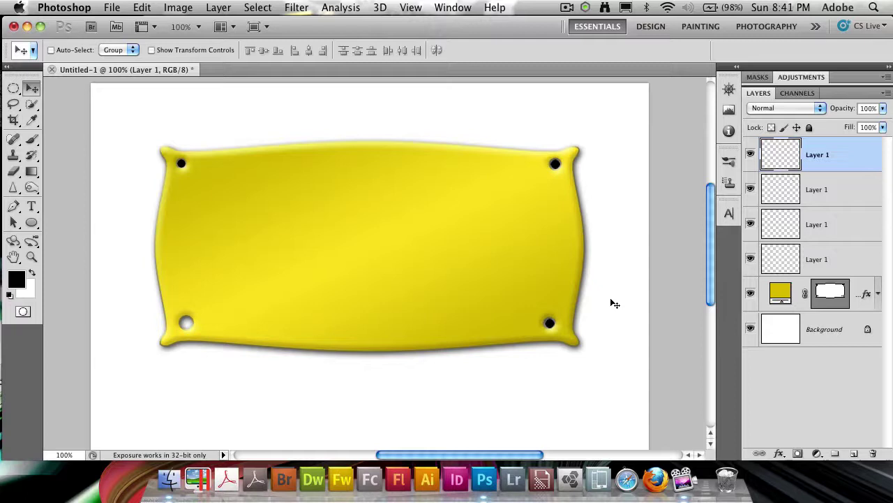
left_click_drag(543, 332, 186, 342)
key("ctrl+t")
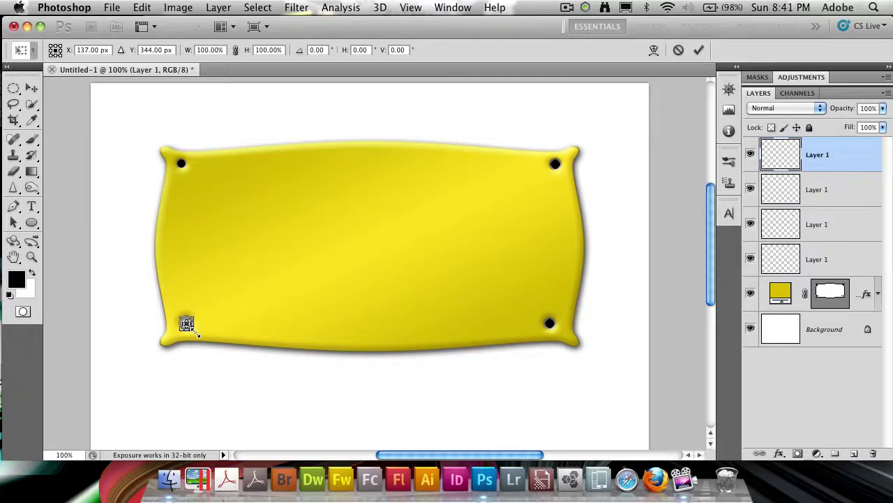
key("Return")
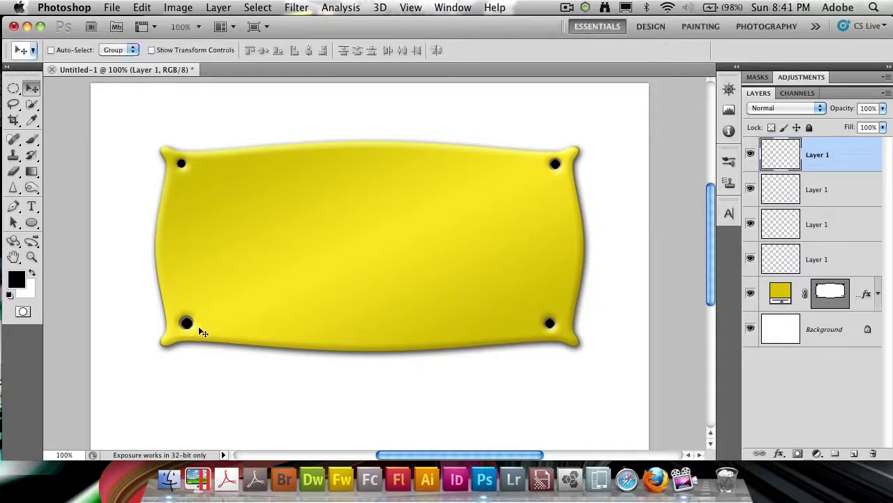